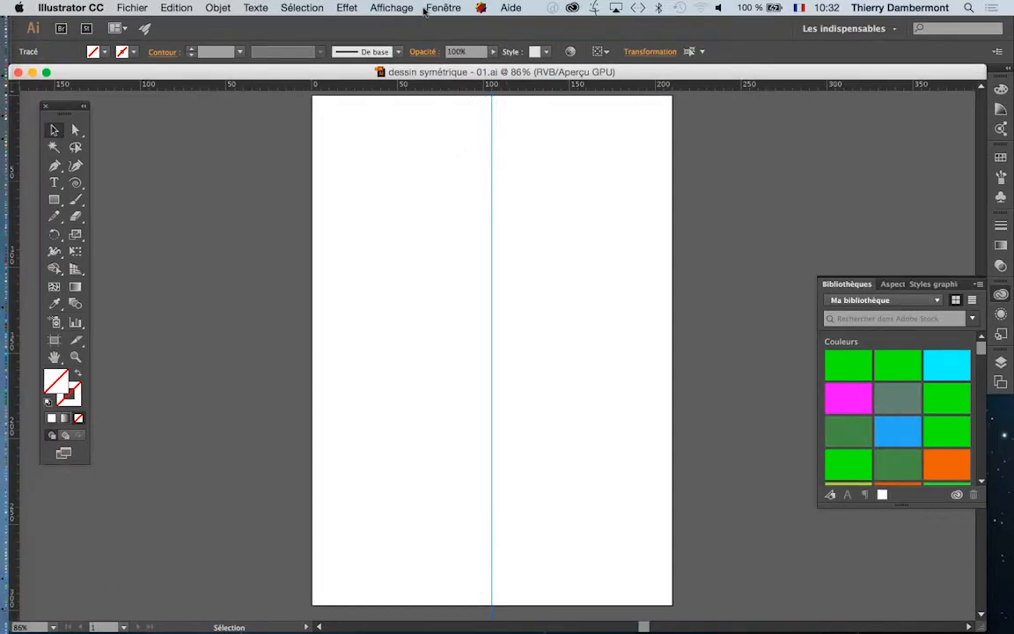
# Lock the guides so the vertical symmetry guide at the artboard's centre cannot be moved.
pyautogui.click(403, 8)
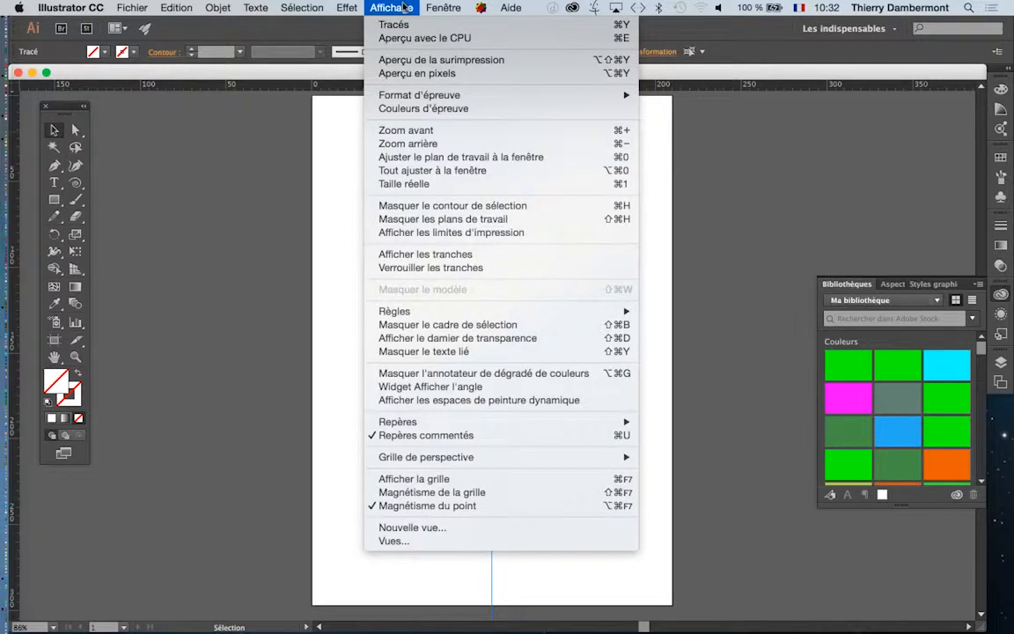
pyautogui.moveTo(401, 422)
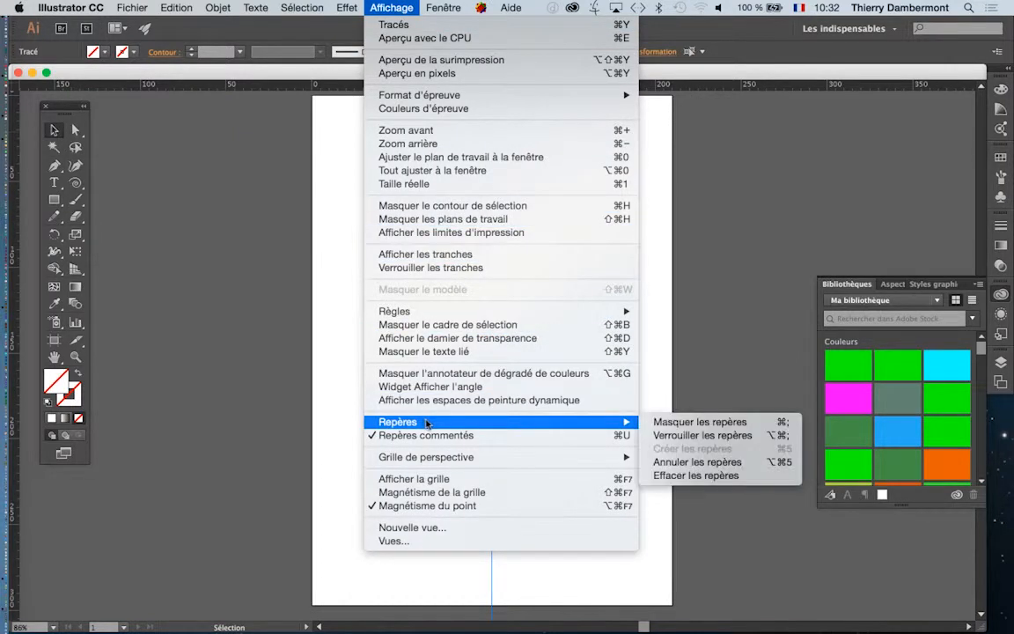
pyautogui.click(726, 436)
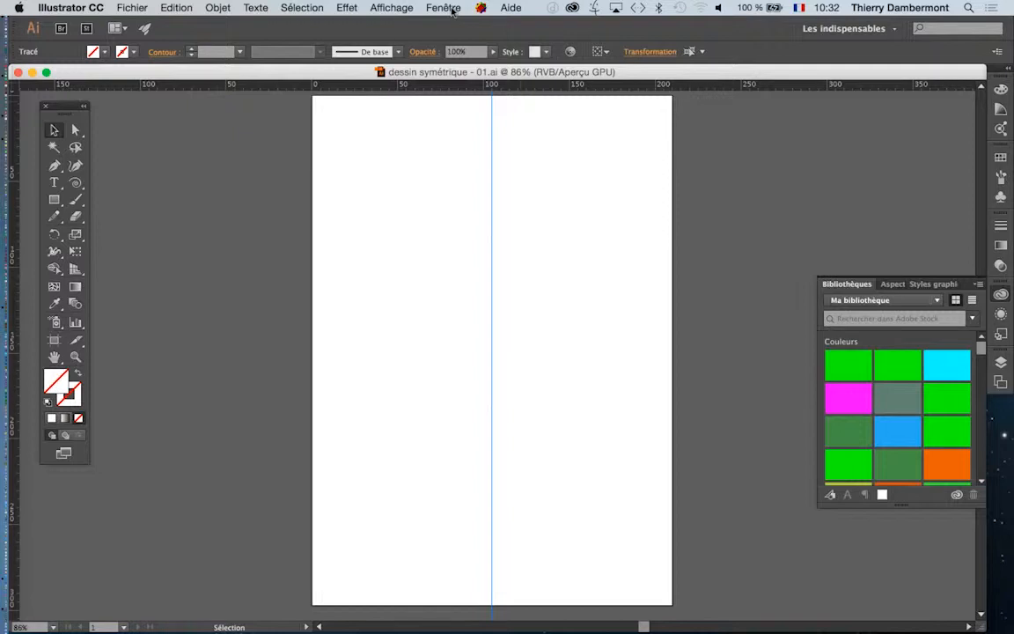
# Display the layers list beside the guide and rename the layer Calque 1 as reperes.
pyautogui.click(453, 9)
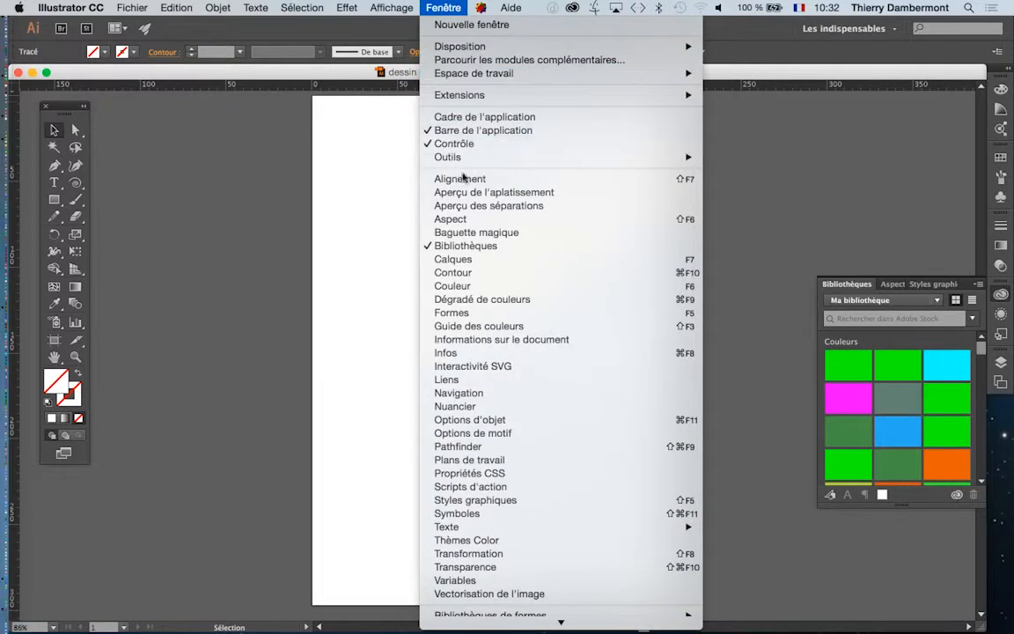
pyautogui.click(467, 261)
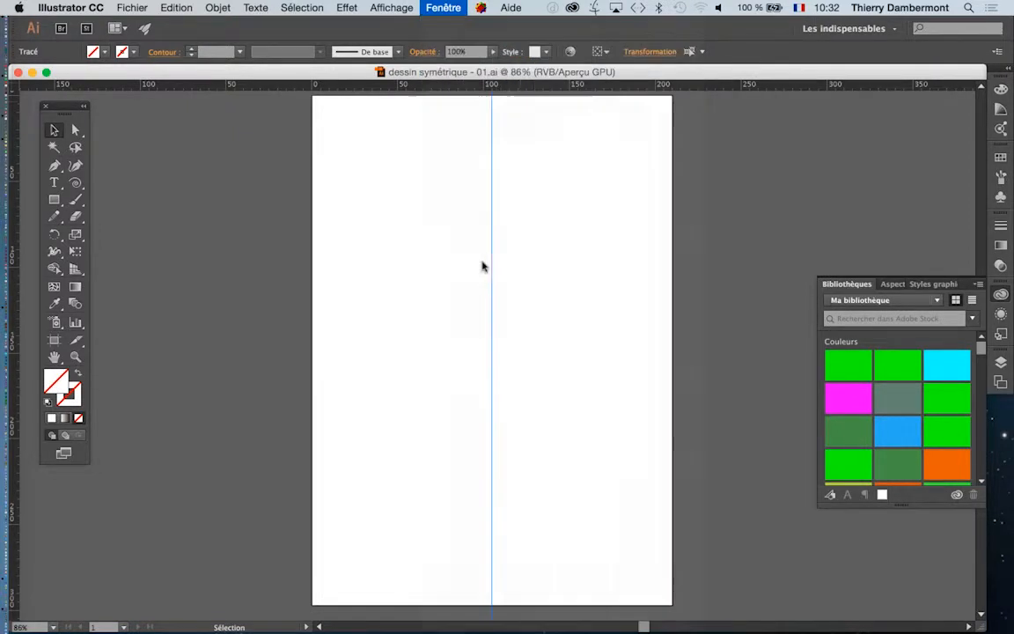
pyautogui.moveTo(834, 354); pyautogui.dragTo(614, 236)
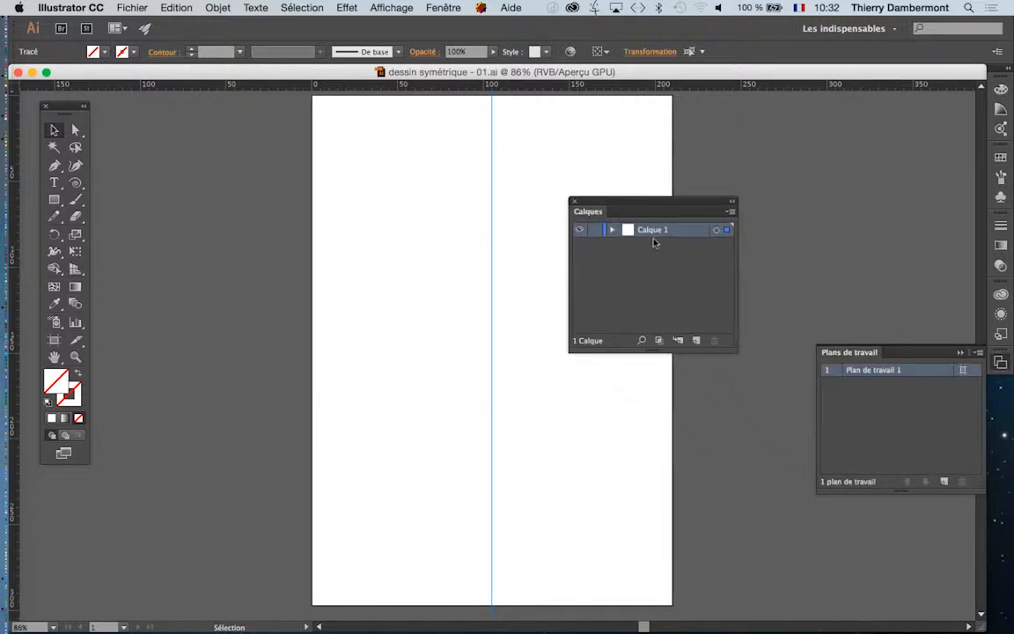
pyautogui.click(959, 353)
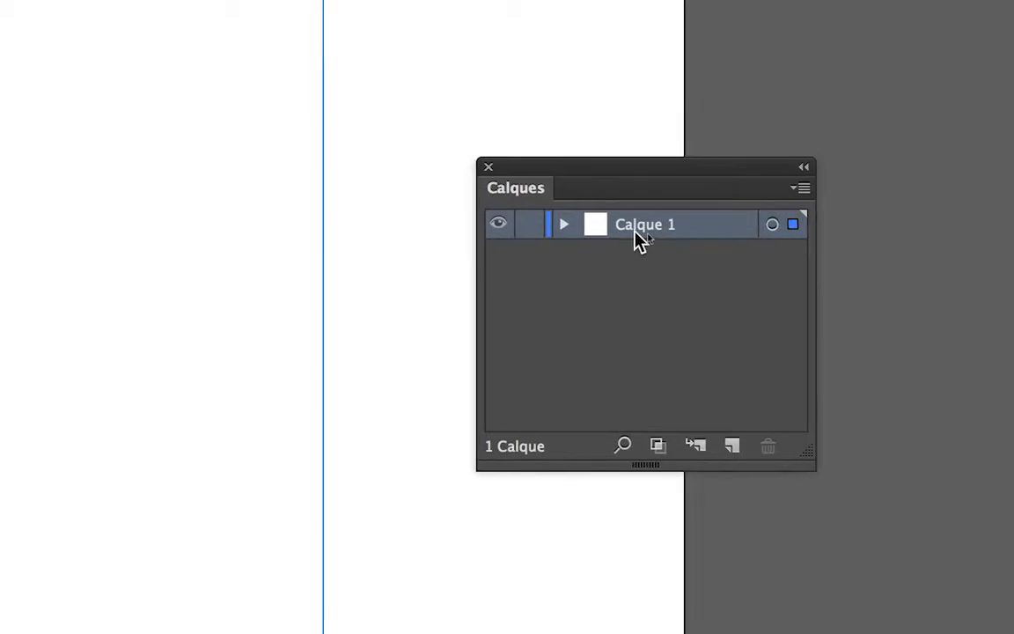
pyautogui.doubleClick(636, 234)
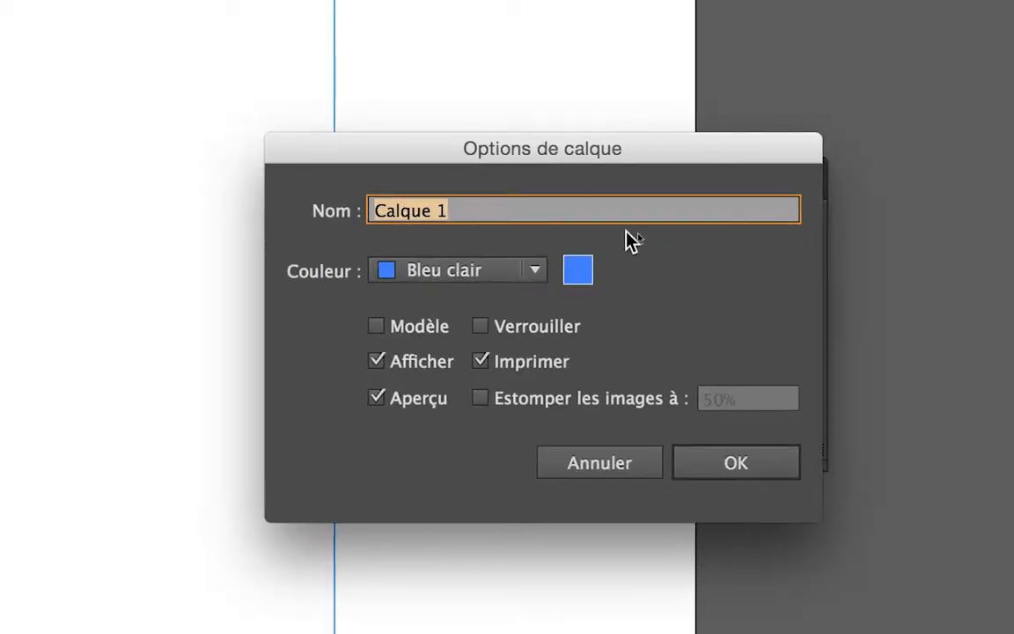
pyautogui.write('reperes')
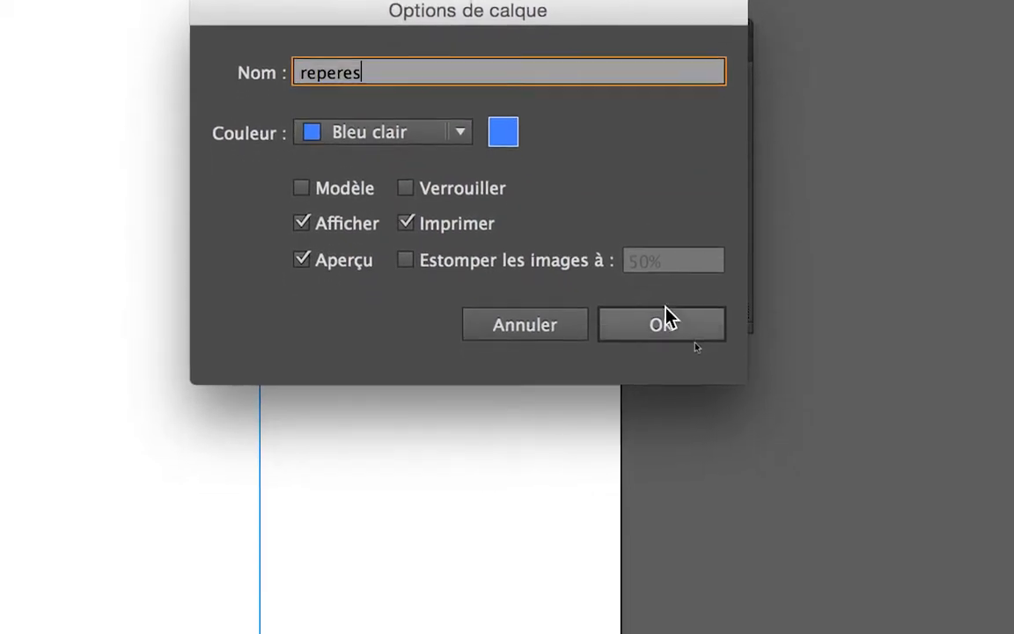
pyautogui.click(744, 457)
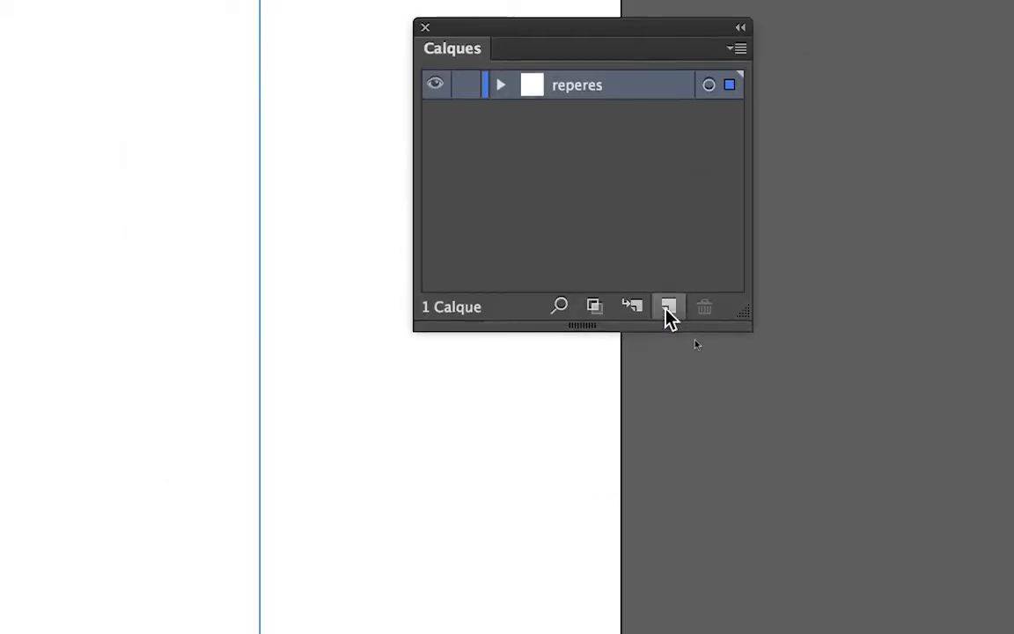
# Lock the reperes layer and add a new layer above it, keeping the layers list clear of the artboard.
pyautogui.click(525, 201)
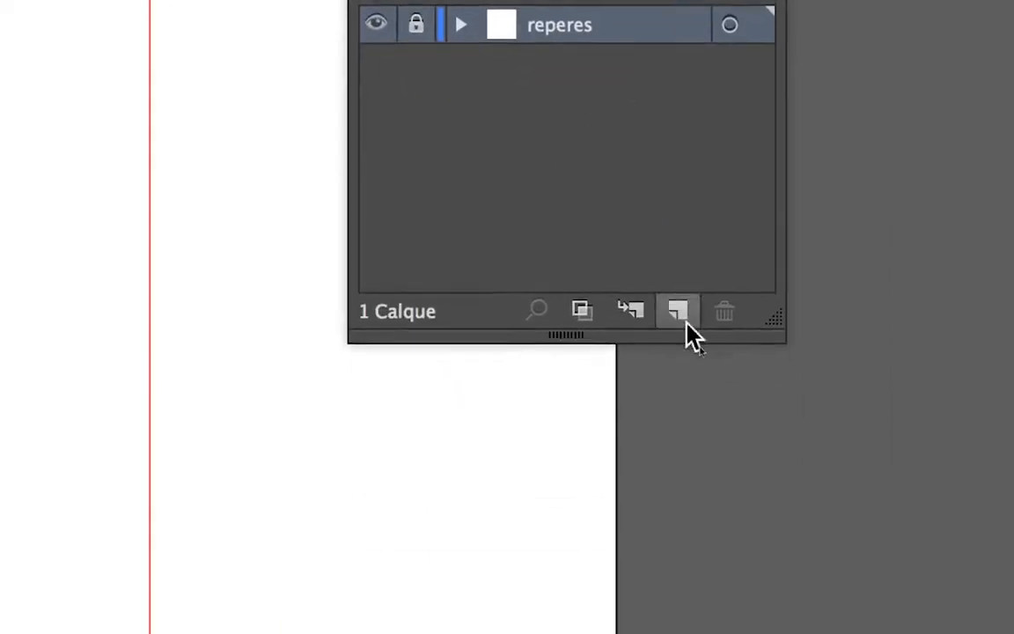
pyautogui.click(686, 324)
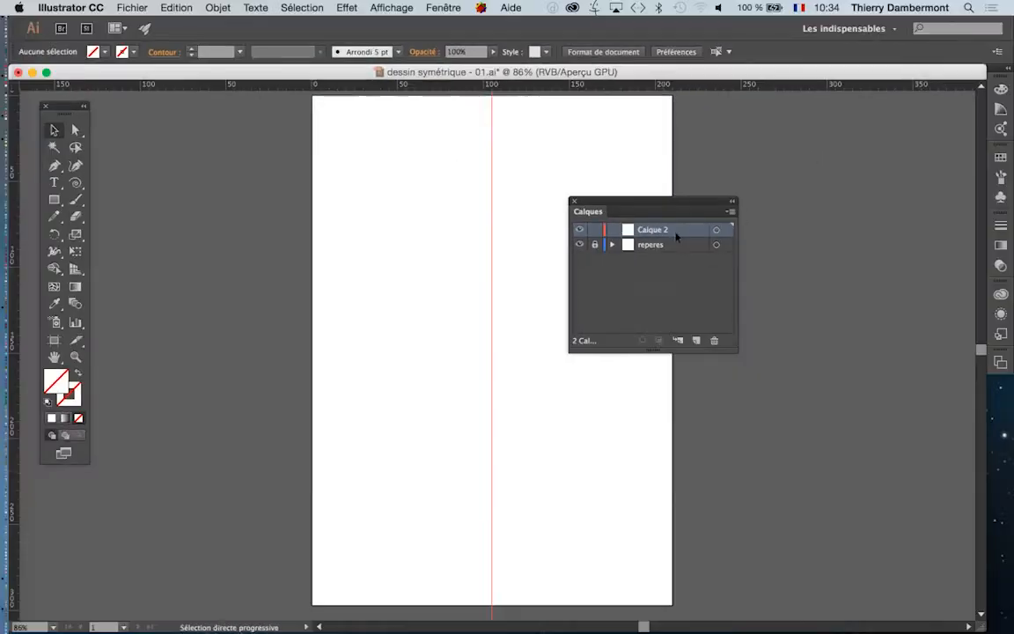
pyautogui.moveTo(659, 204); pyautogui.dragTo(821, 164)
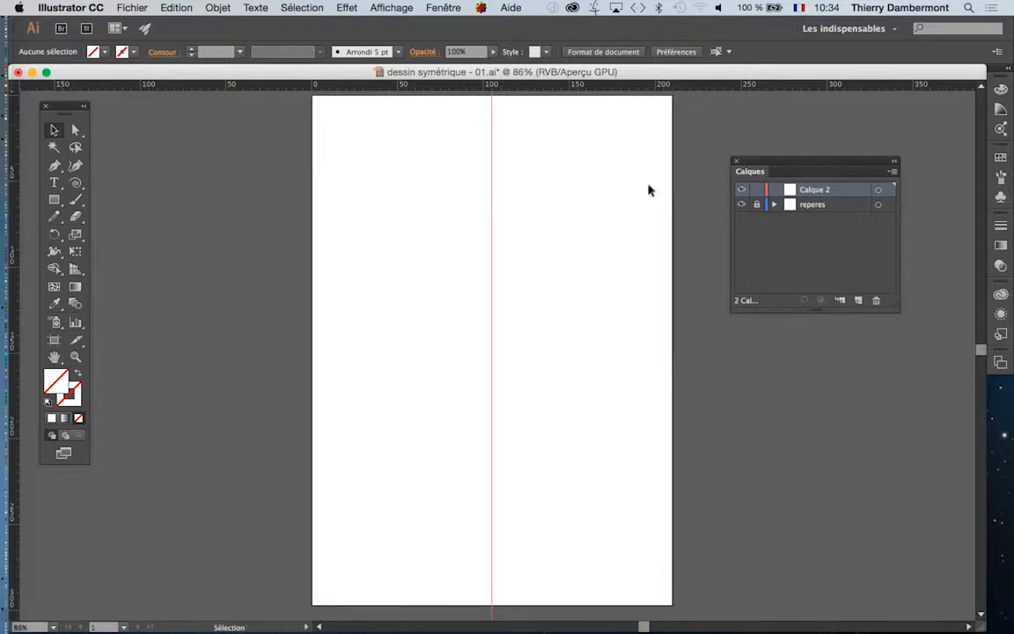
# With the Pencil tool, draw the right half of a head outline starting and ending on the vertical guide, undoing the stray stroke that replaces it.
pyautogui.moveTo(63, 108); pyautogui.dragTo(133, 113)
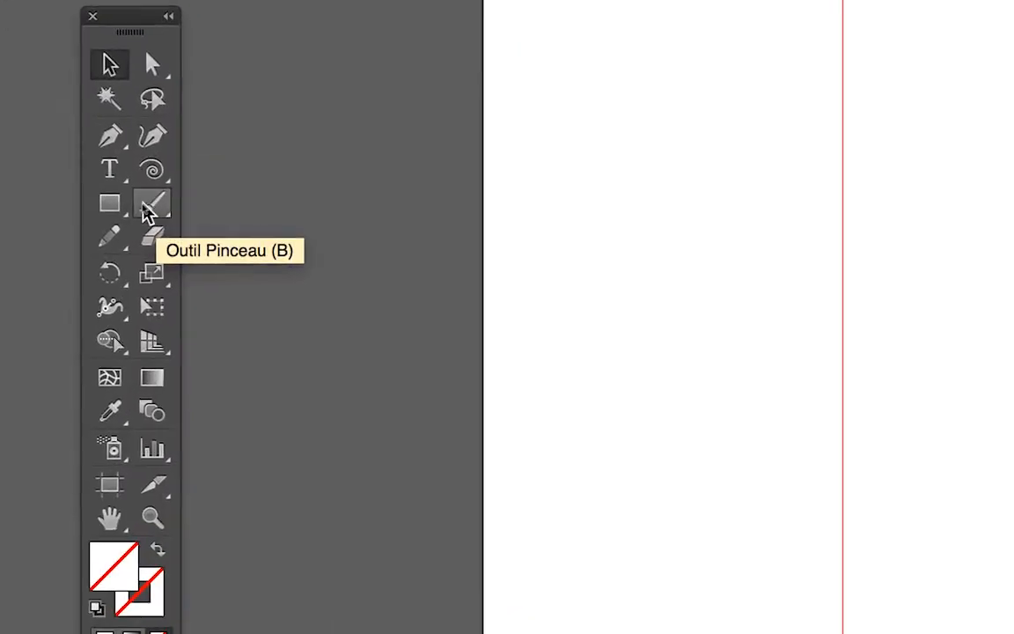
pyautogui.click(111, 238)
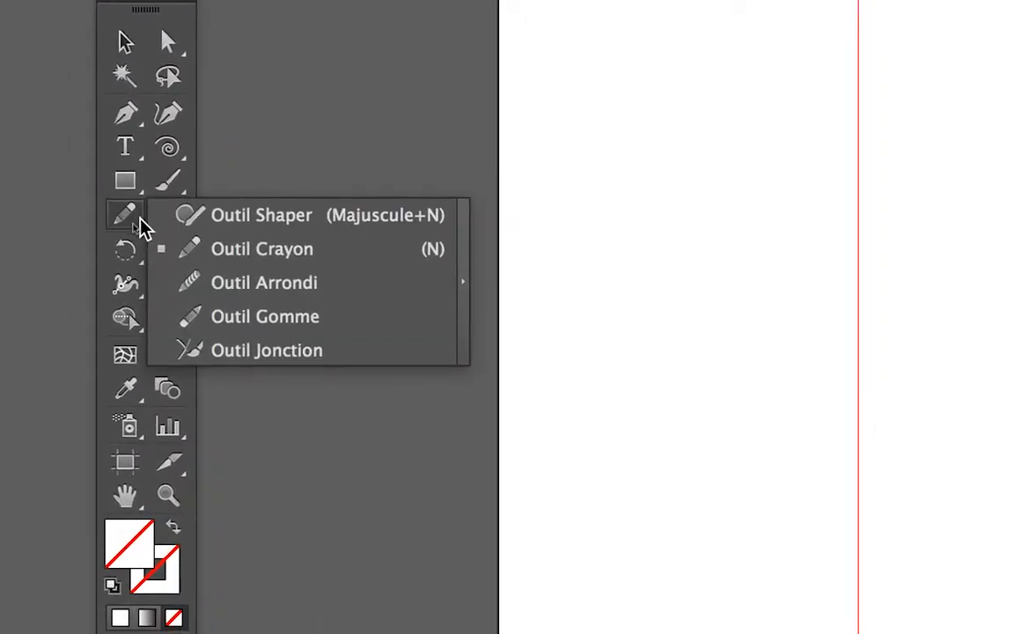
pyautogui.click(161, 250)
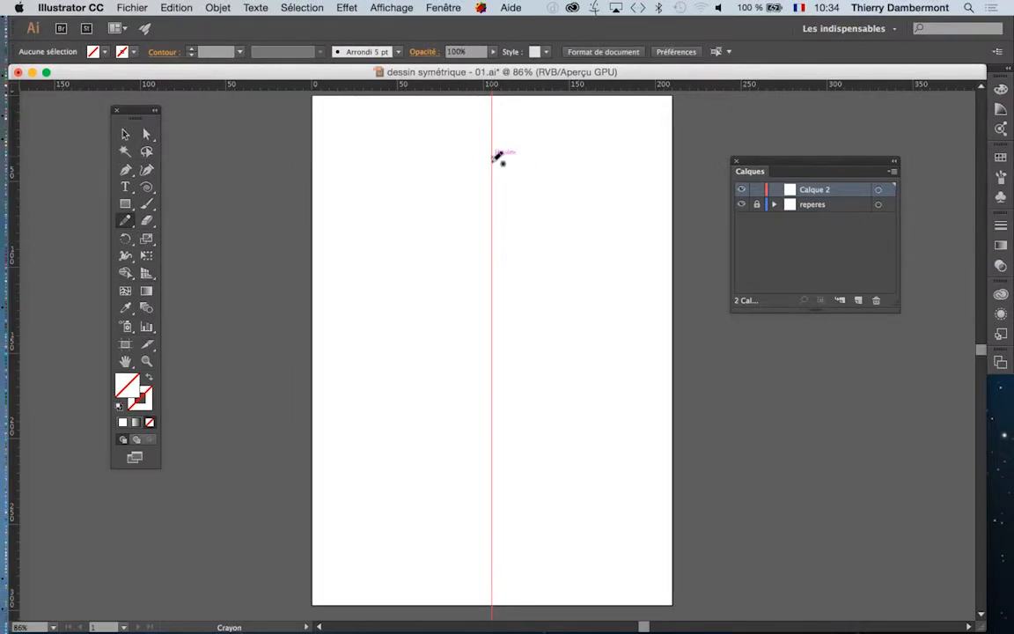
pyautogui.moveTo(493, 157)
pyautogui.mouseDown()
pyautogui.moveTo(543, 166)
pyautogui.moveTo(581, 191)
pyautogui.moveTo(591, 265)
pyautogui.moveTo(551, 317)
pyautogui.moveTo(540, 360)
pyautogui.moveTo(493, 373)
pyautogui.mouseUp()
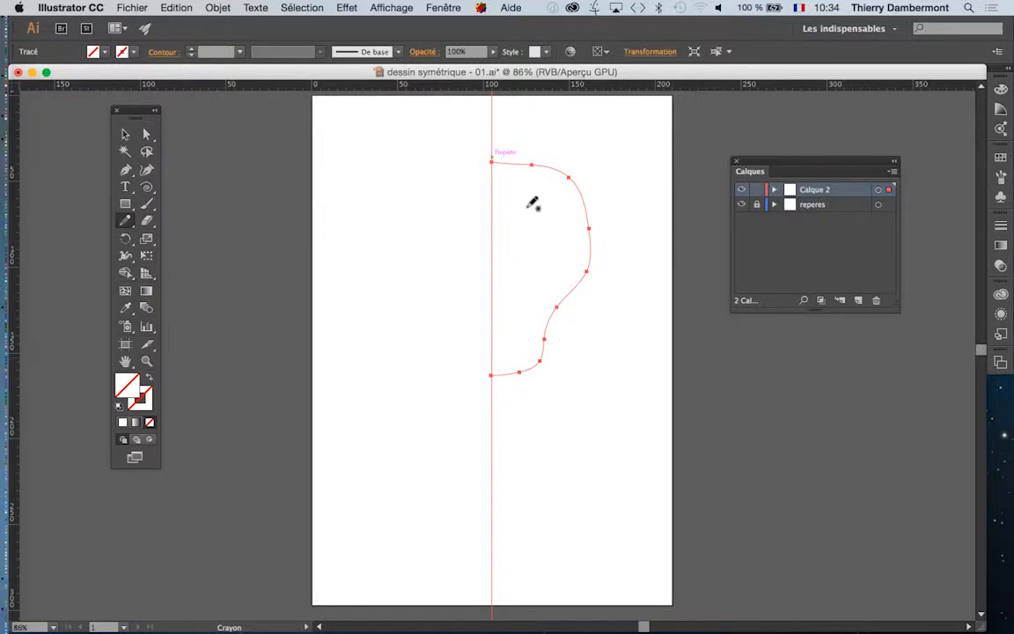
pyautogui.moveTo(515, 216)
pyautogui.mouseDown()
pyautogui.moveTo(579, 217)
pyautogui.moveTo(546, 227)
pyautogui.moveTo(520, 216)
pyautogui.mouseUp()
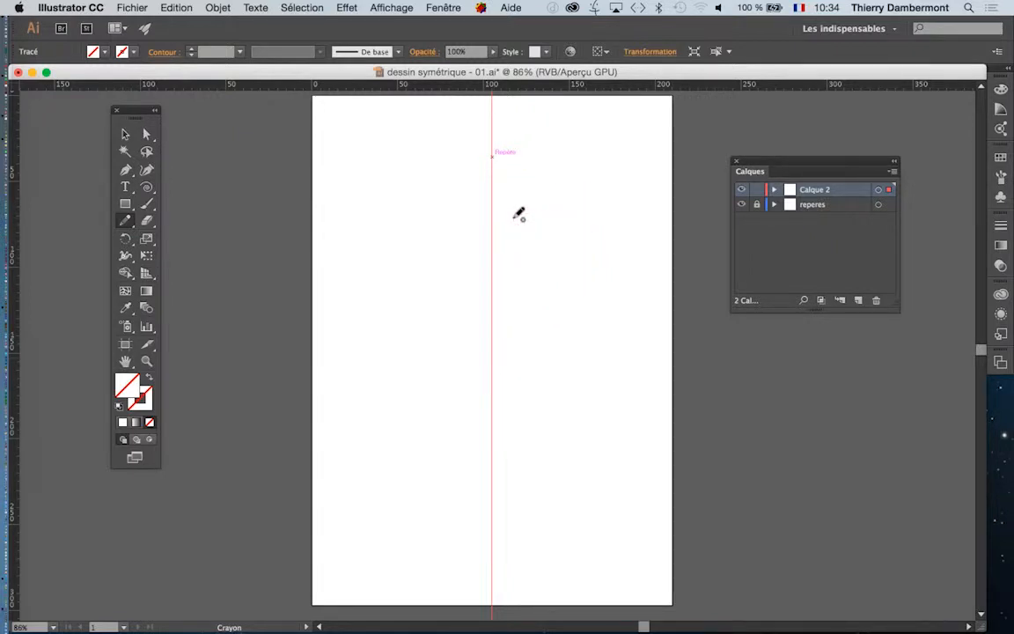
pyautogui.hotkey('ctrl', 'z')
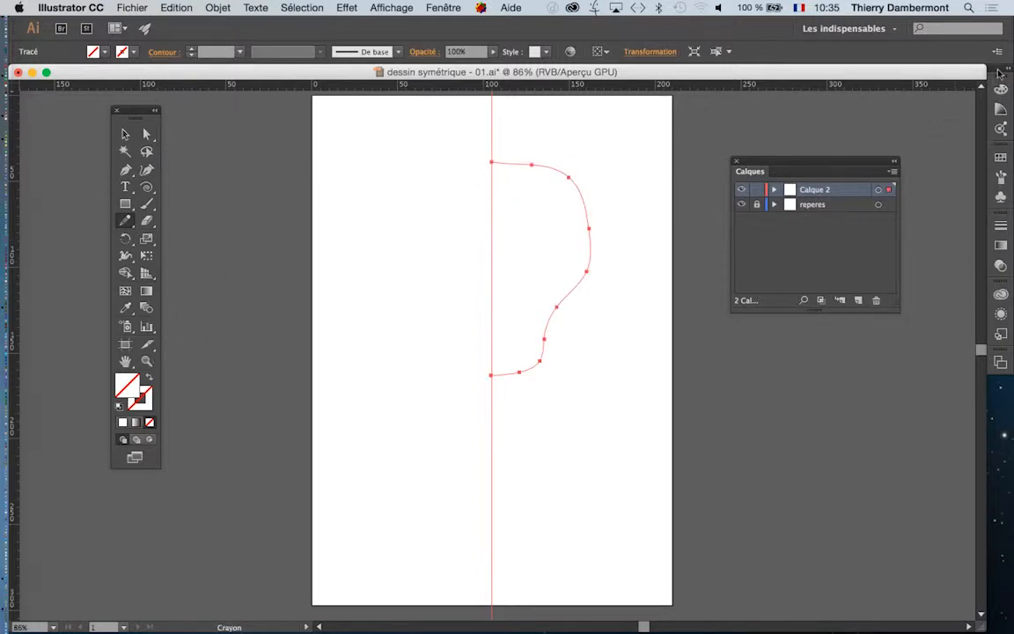
# Display the full set of colour swatches and fill the half-head outline with grey-brown.
pyautogui.click(1000, 157)
pyautogui.moveTo(837, 147); pyautogui.dragTo(594, 132)
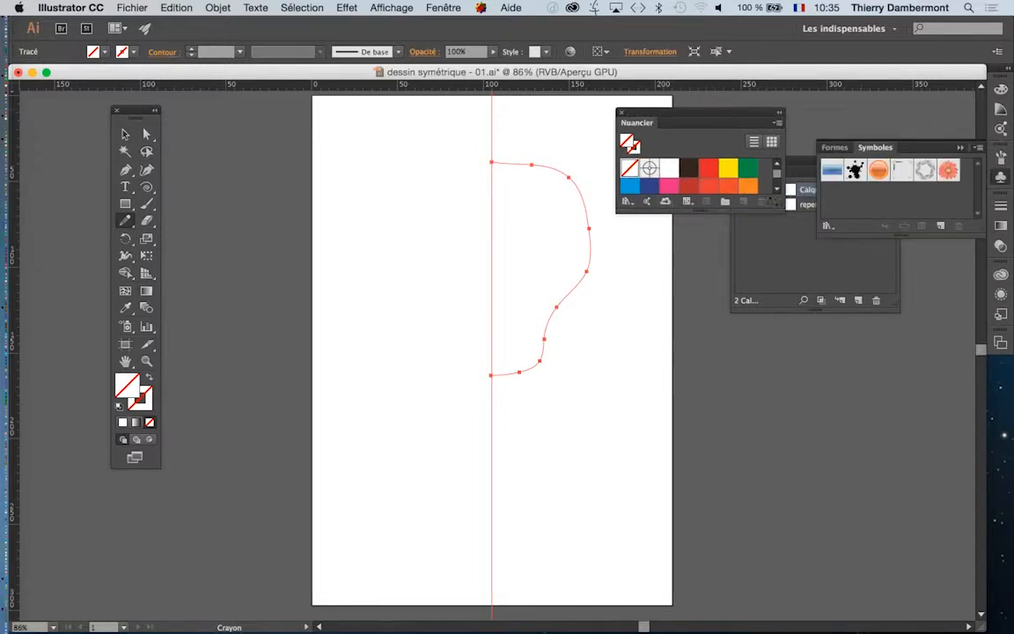
pyautogui.moveTo(781, 209); pyautogui.dragTo(792, 380)
pyautogui.click(651, 251)
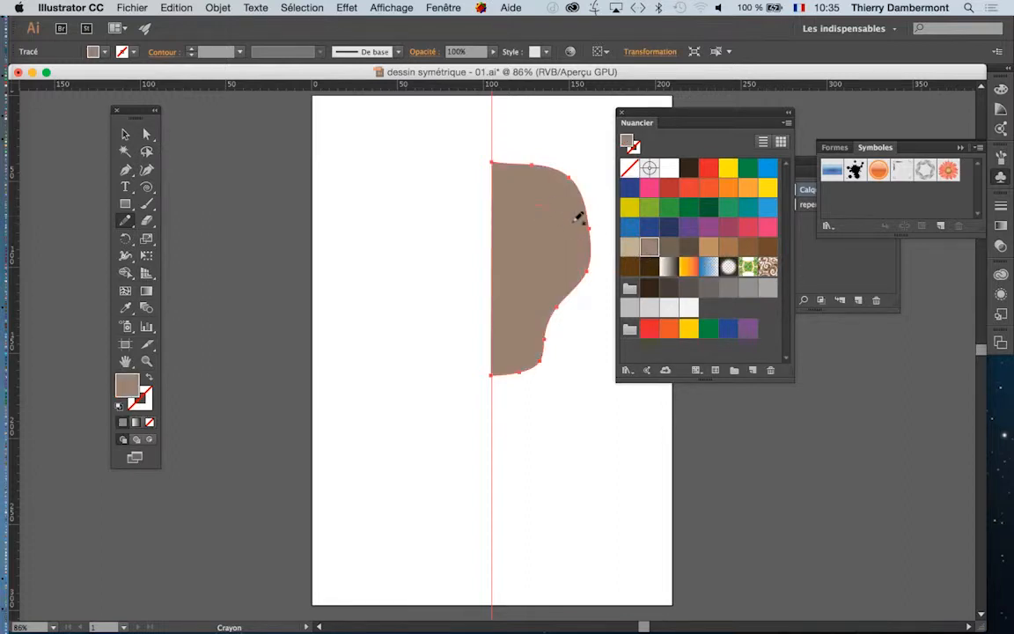
# Draw a small almond-shaped eye filled with pink-red and a small oval nostril near the guide filled with green.
pyautogui.moveTo(533, 200); pyautogui.dragTo(572, 222)
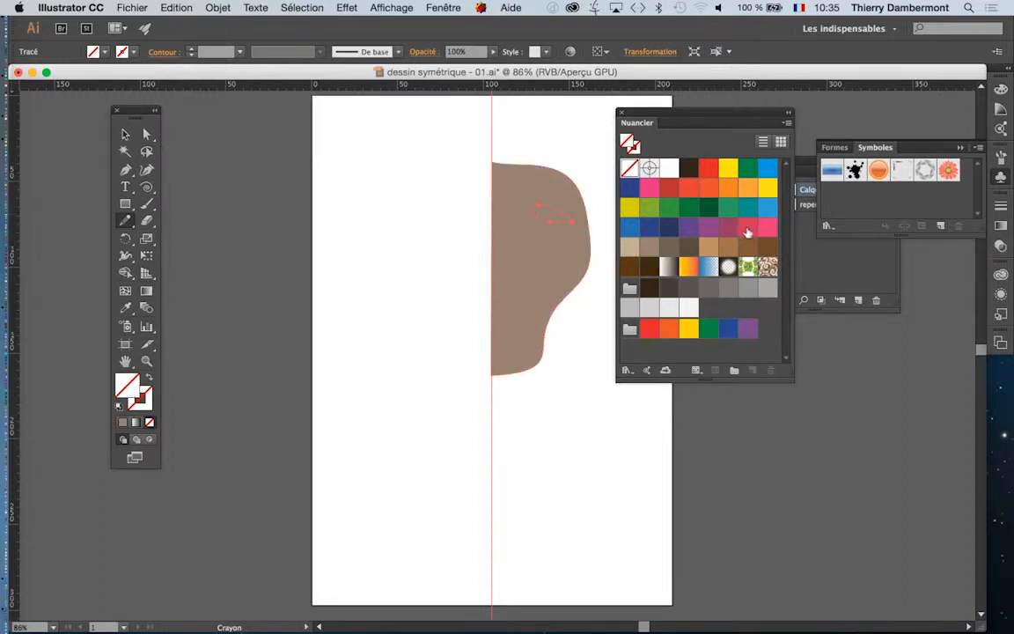
pyautogui.click(746, 230)
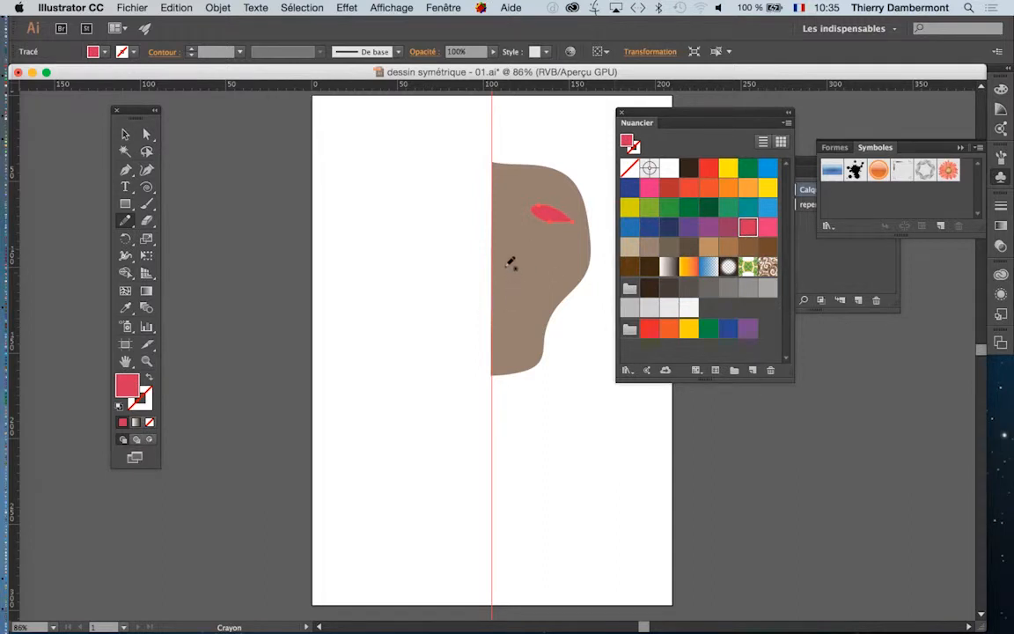
pyautogui.moveTo(515, 266); pyautogui.dragTo(510, 264)
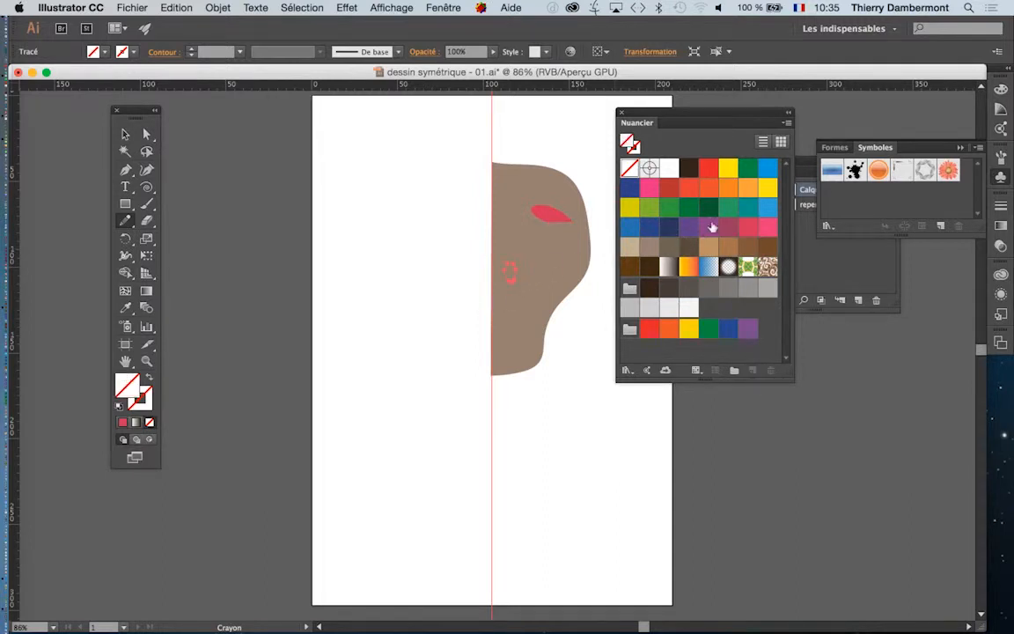
pyautogui.click(726, 209)
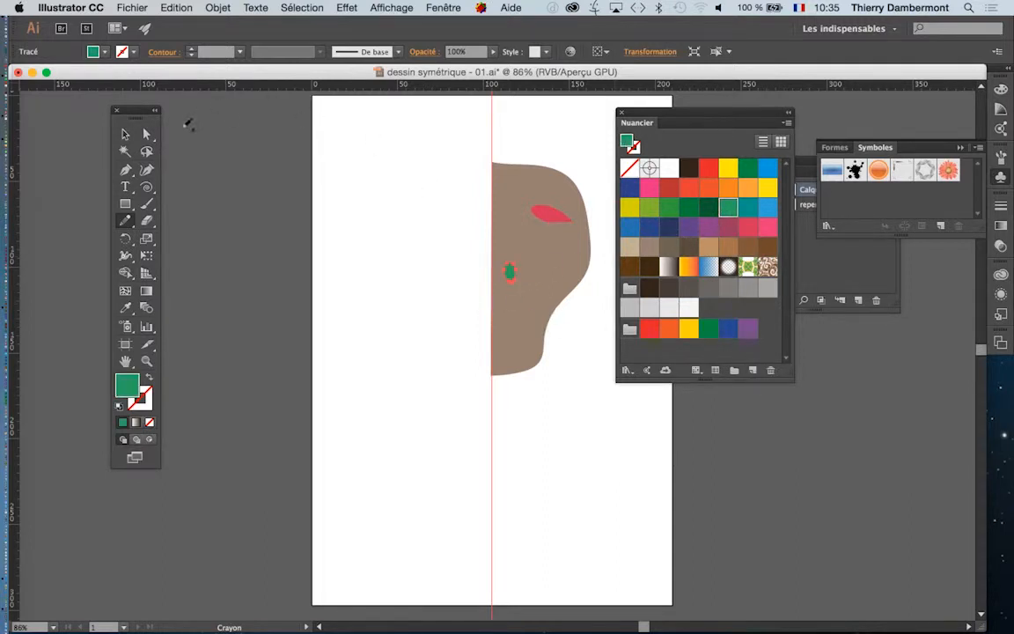
# Select the half-head shape and change its fill to a light-medium grey.
pyautogui.click(125, 134)
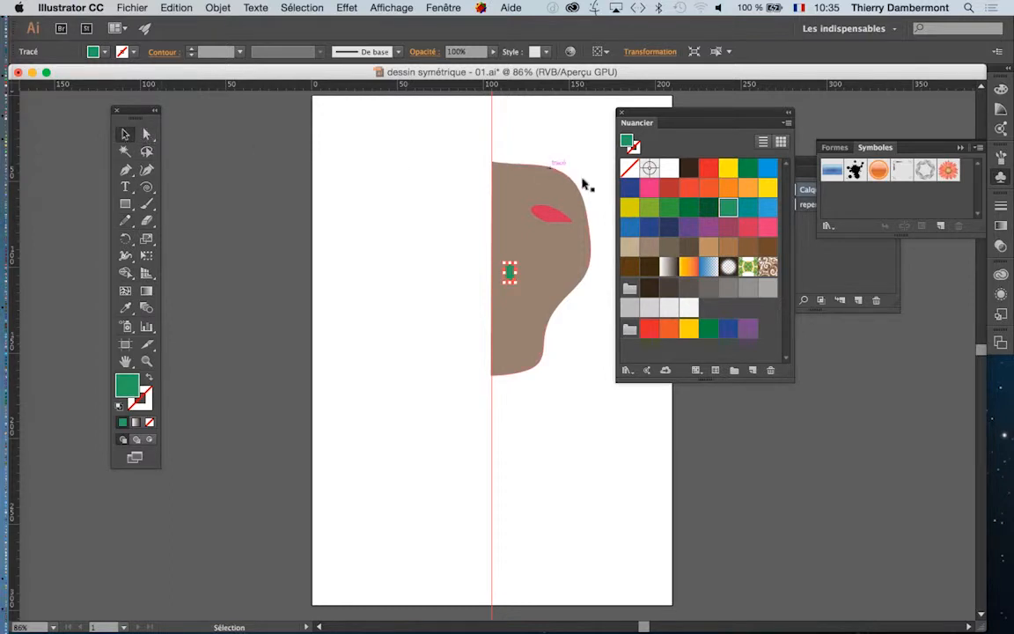
pyautogui.click(574, 187)
pyautogui.click(669, 307)
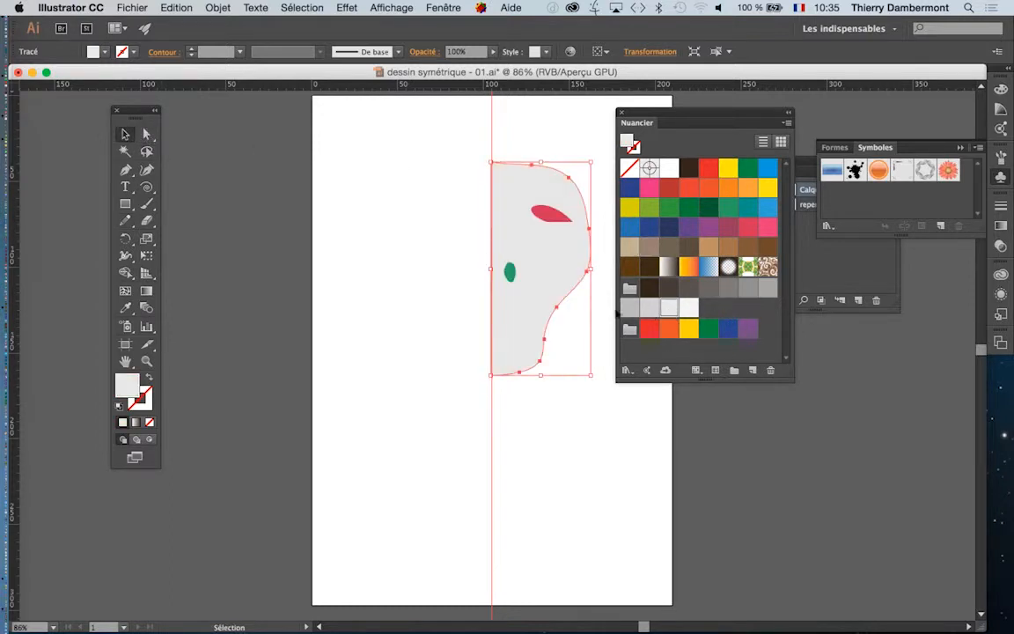
pyautogui.click(630, 307)
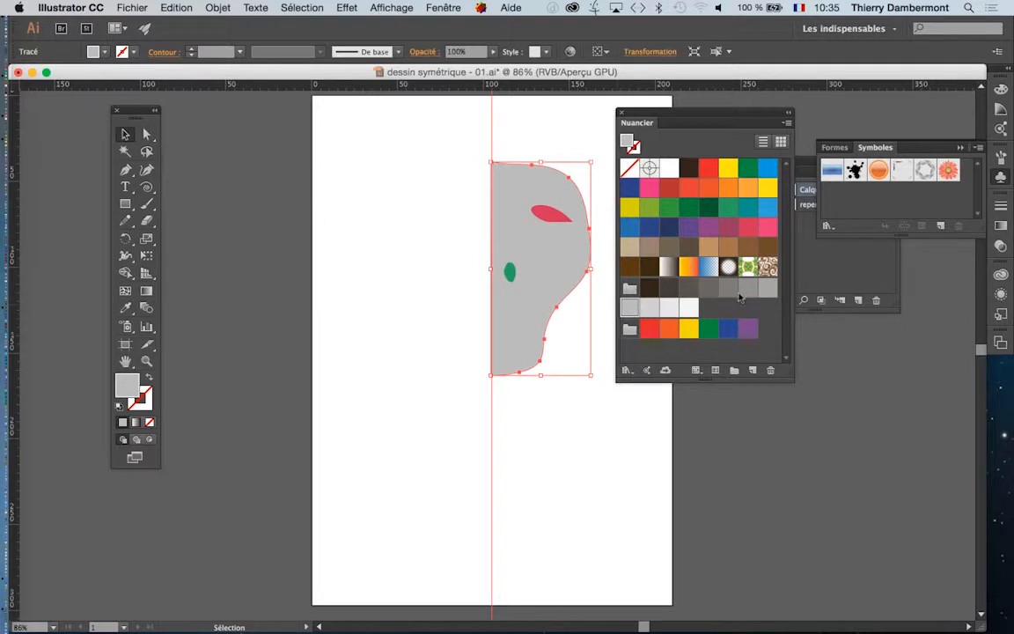
# Rotate the pink-red eye so its outer corner points upward, and move the green nostril slightly up and closer to the guide.
pyautogui.click(550, 219)
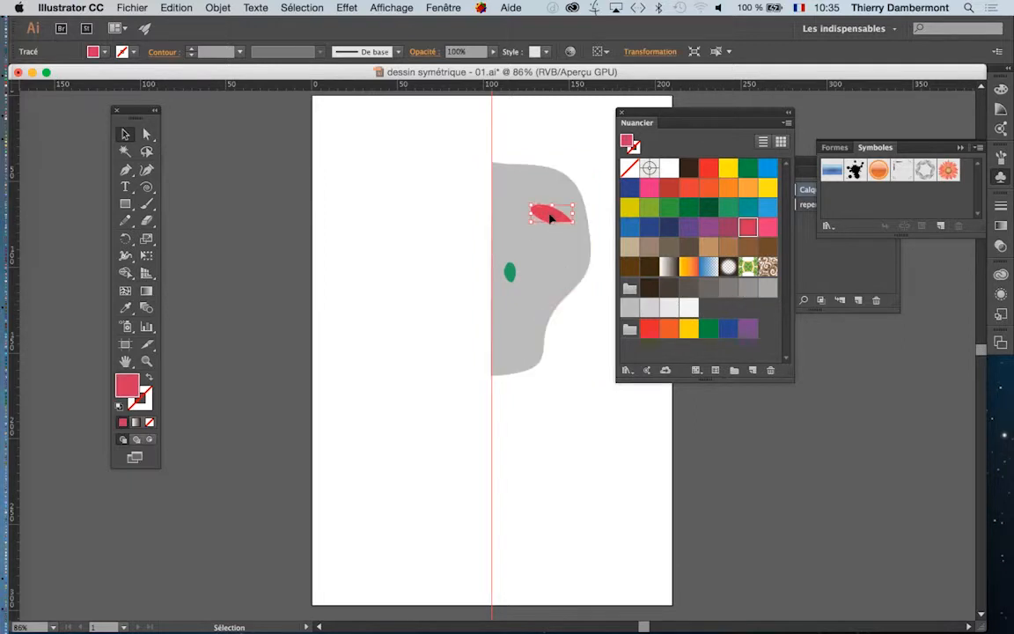
pyautogui.moveTo(529, 225); pyautogui.dragTo(534, 241)
pyautogui.click(509, 273)
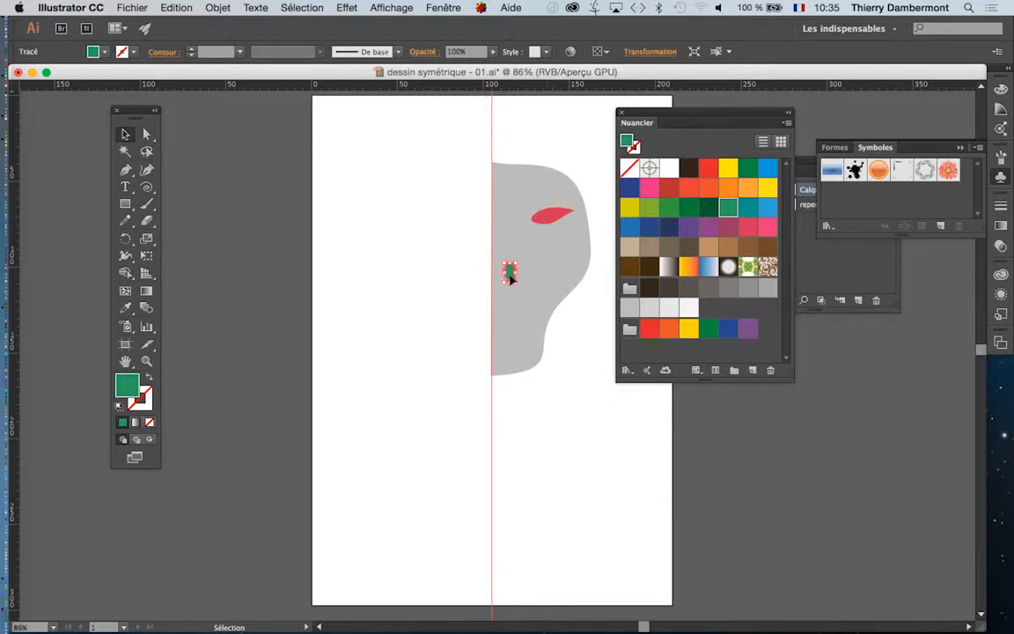
pyautogui.moveTo(510, 276); pyautogui.dragTo(501, 268)
pyautogui.click(590, 398)
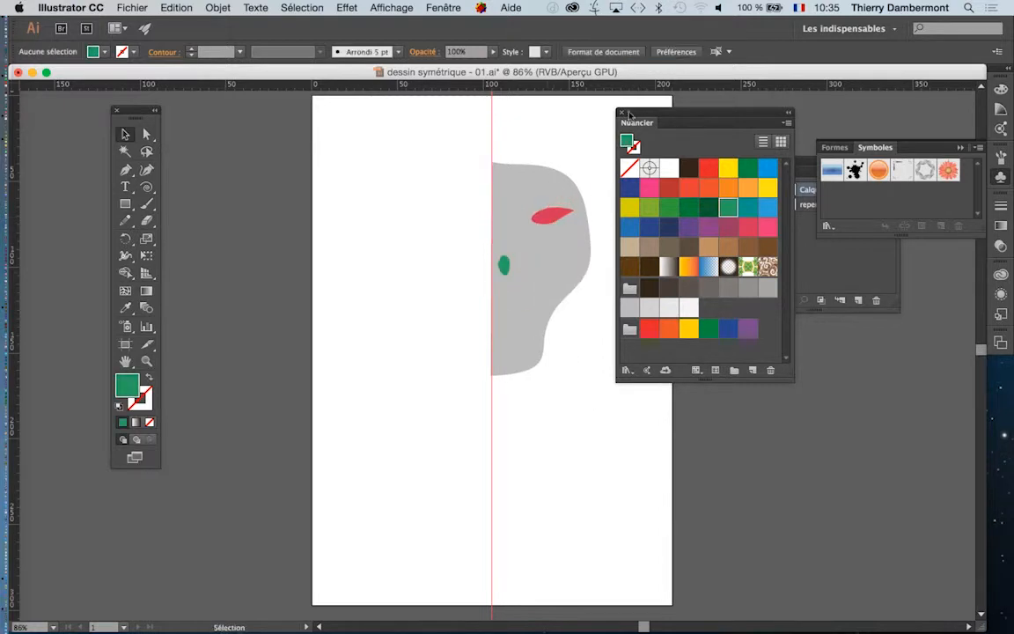
pyautogui.moveTo(664, 120); pyautogui.dragTo(756, 119)
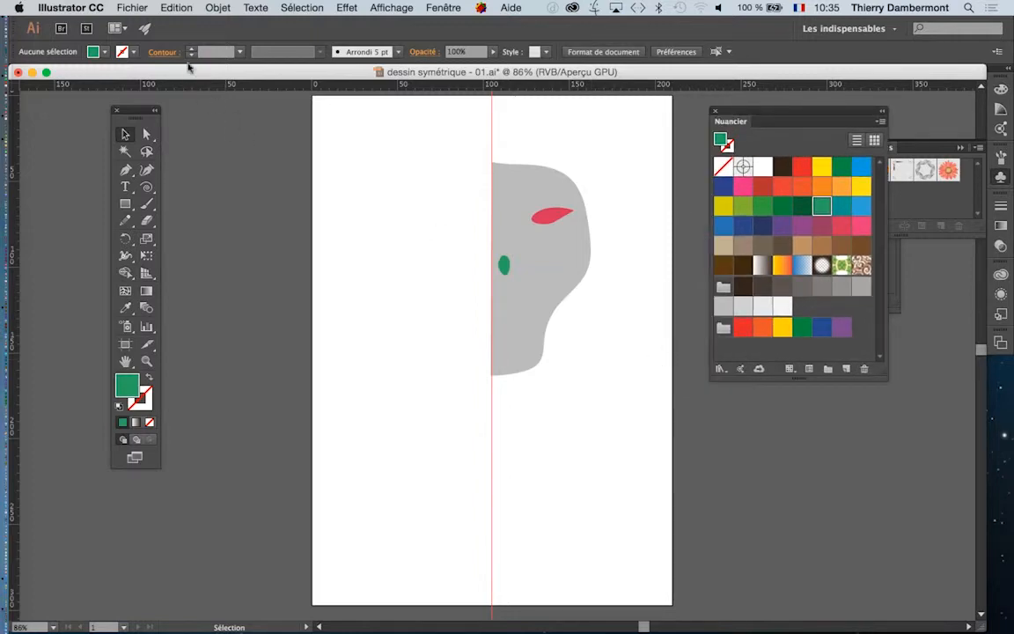
# Save the drawing as a new version named "dessin symétrique - 02.ai" with the default Illustrator CC options.
pyautogui.click(132, 7)
pyautogui.click(172, 127)
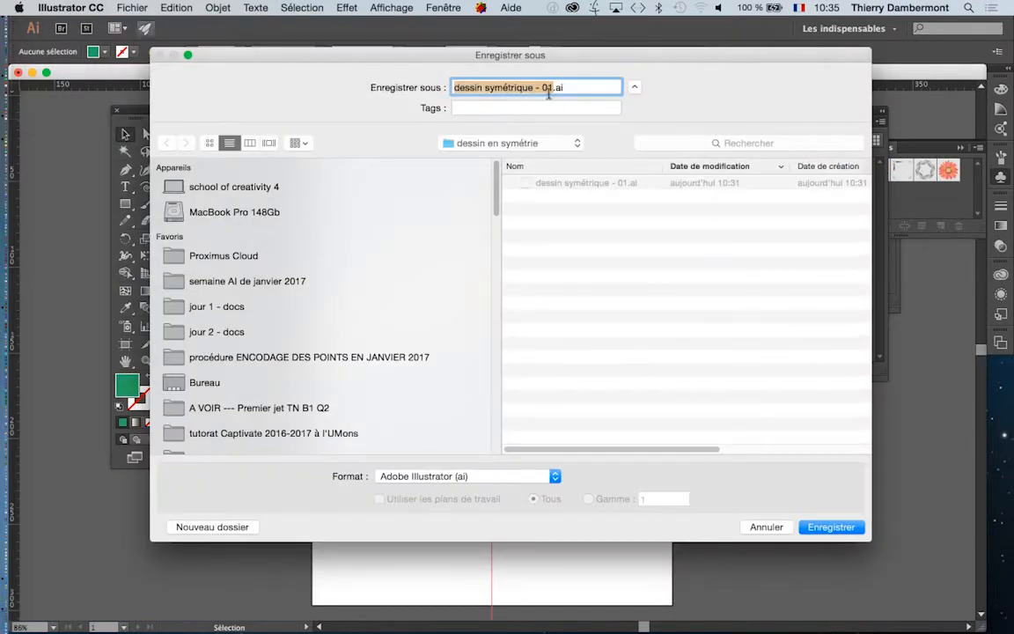
pyautogui.click(552, 89)
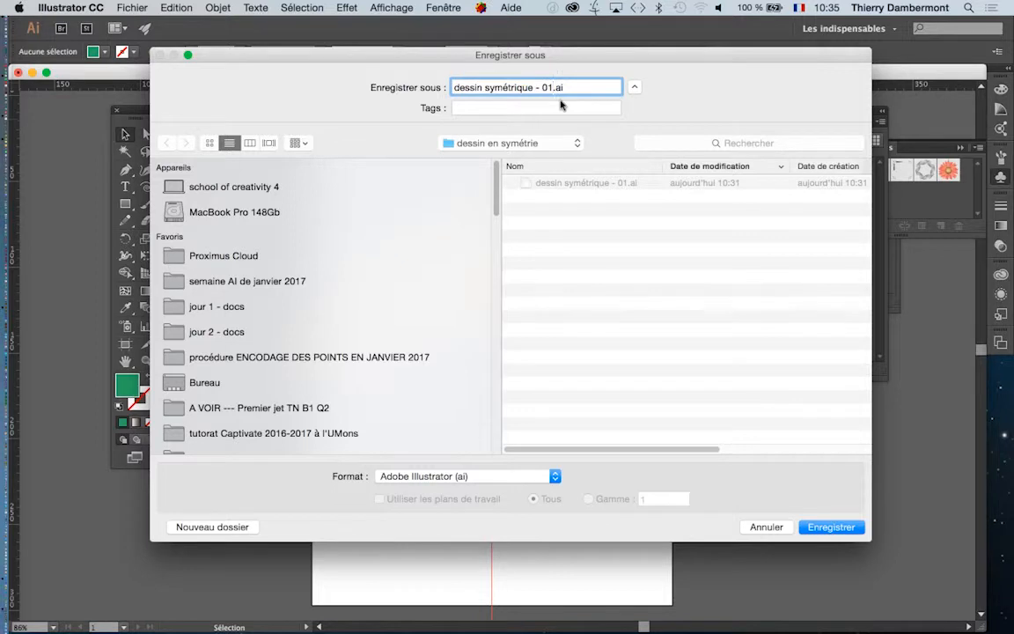
pyautogui.press('BackSpace')
pyautogui.write('2')
pyautogui.press('Return')
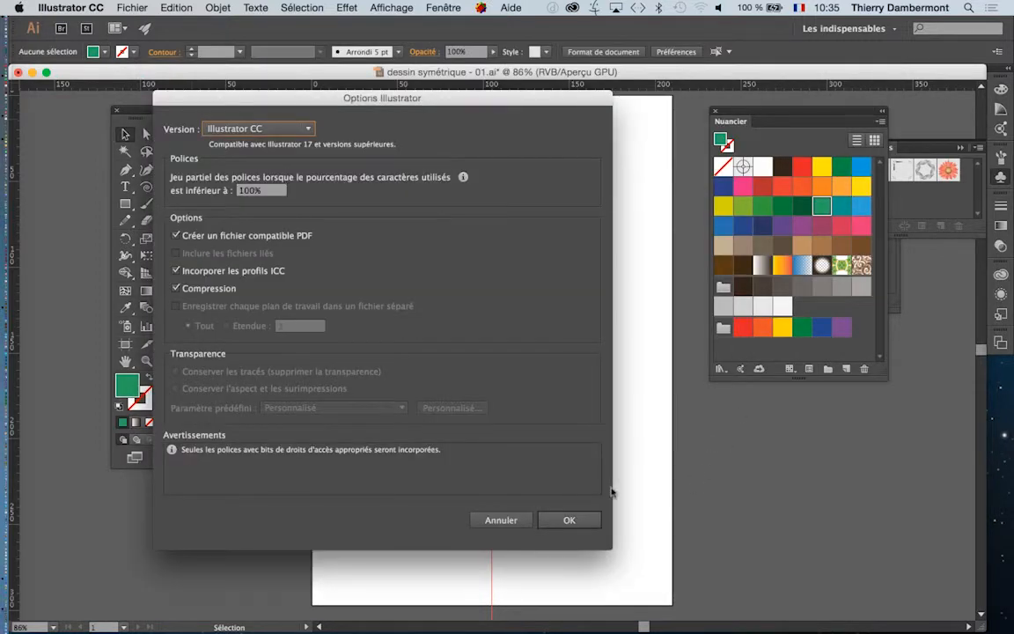
pyautogui.click(571, 519)
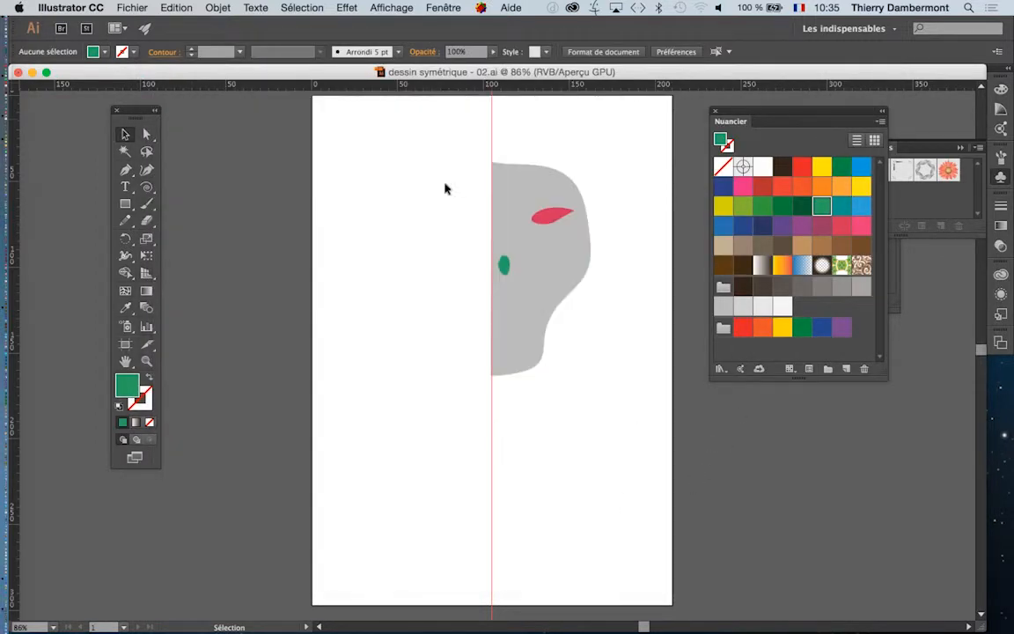
# Display the layers list and select the half-head, eye and nostril together.
pyautogui.press('F7')
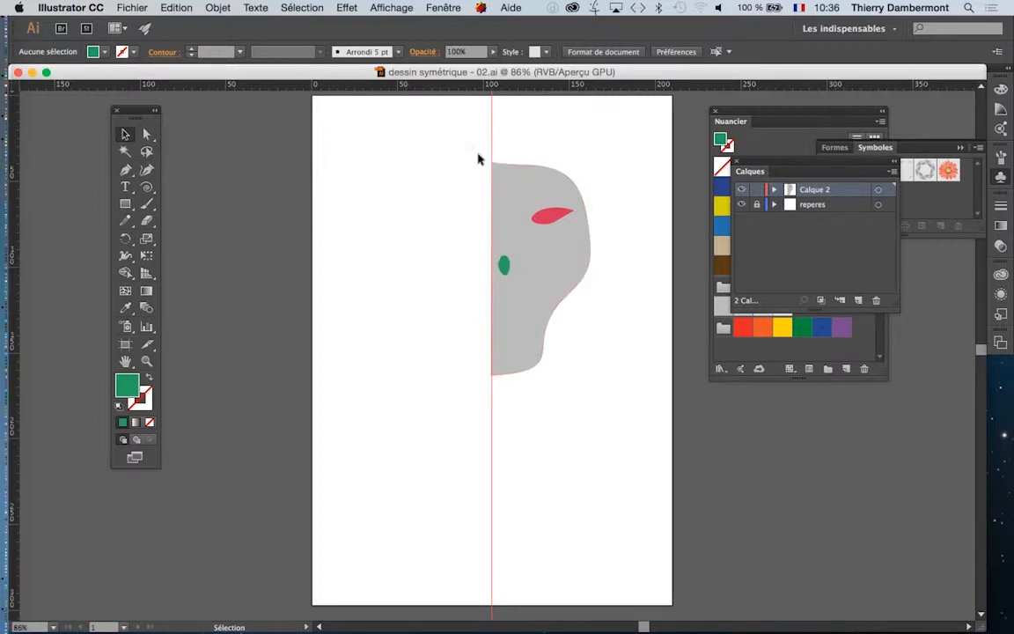
pyautogui.moveTo(459, 136); pyautogui.dragTo(617, 419)
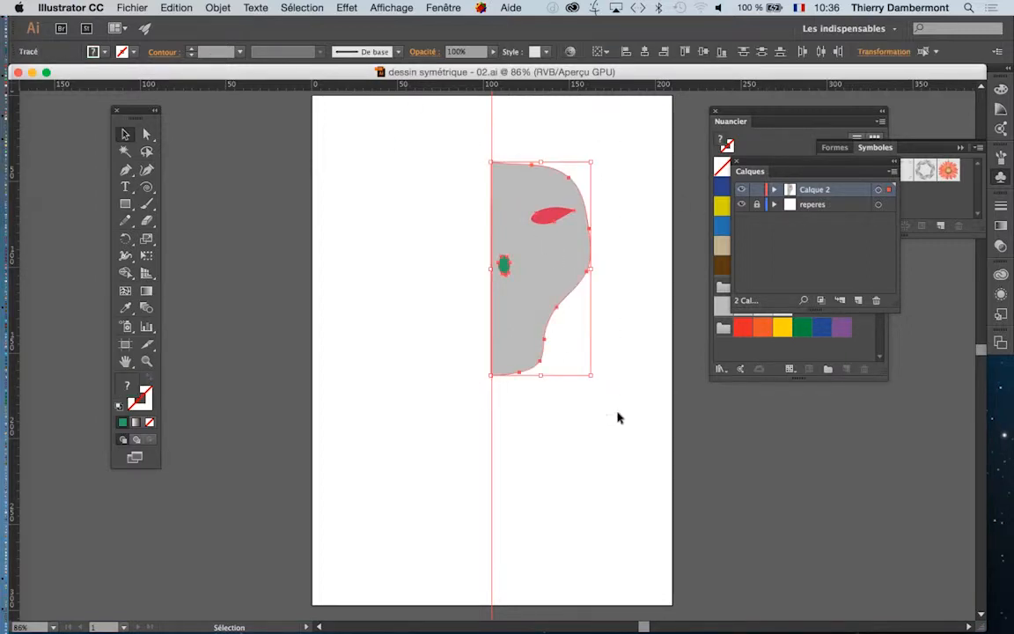
pyautogui.click(618, 417)
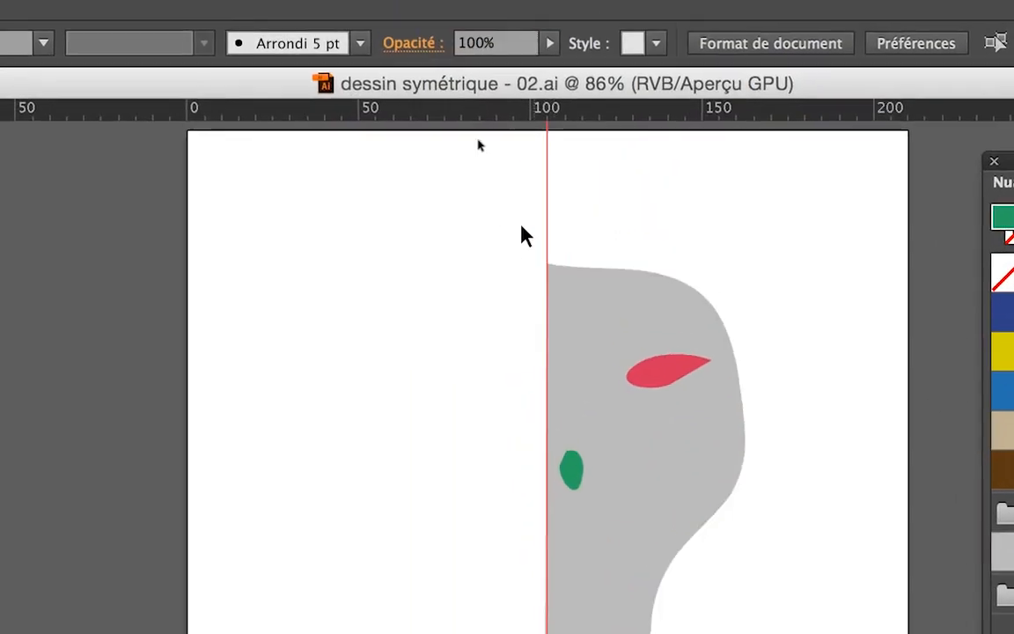
pyautogui.moveTo(519, 224); pyautogui.dragTo(634, 356)
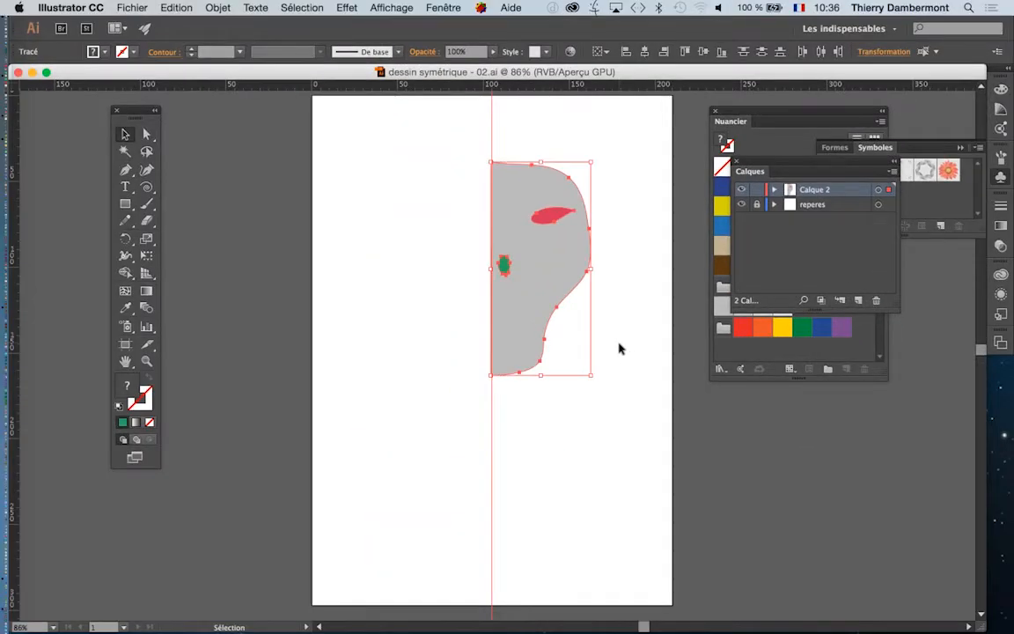
# Create a reflected copy of the selected half-face across the vertical axis, checking the effect with the preview.
pyautogui.click(212, 11)
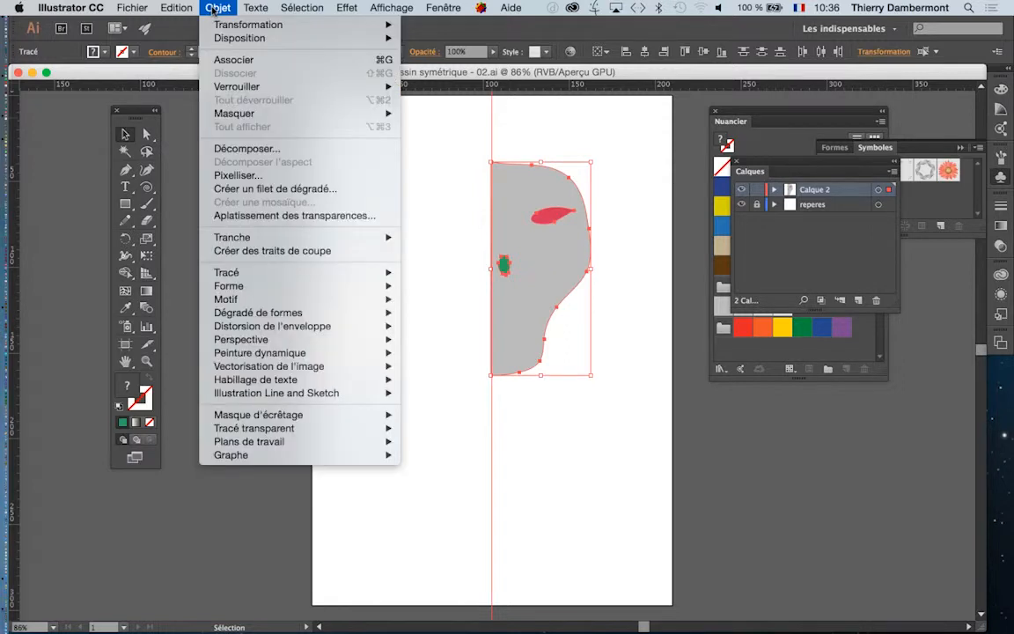
pyautogui.moveTo(217, 22)
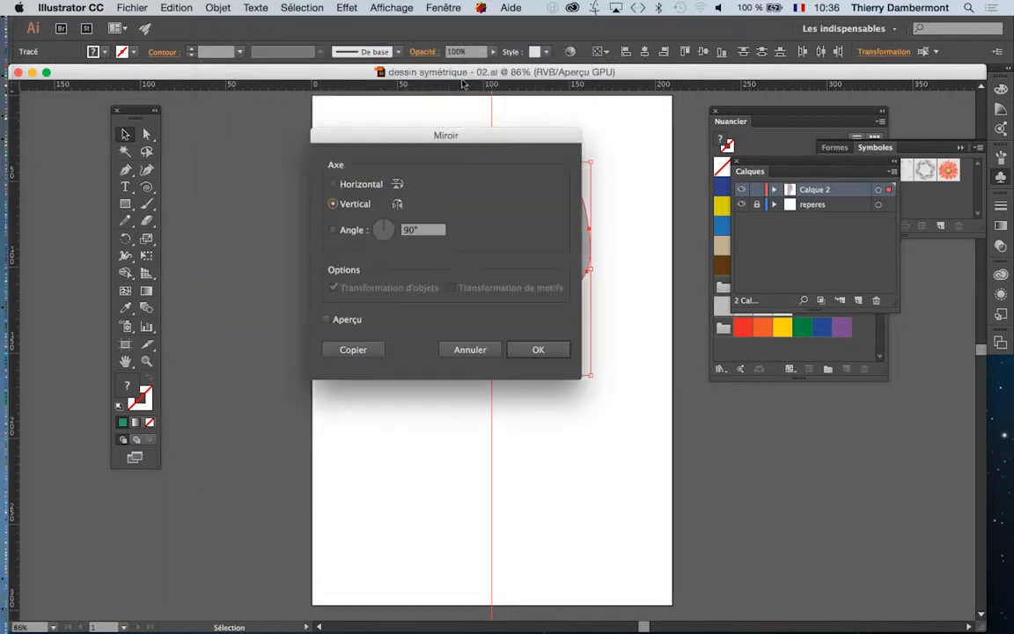
pyautogui.moveTo(422, 147); pyautogui.dragTo(293, 128)
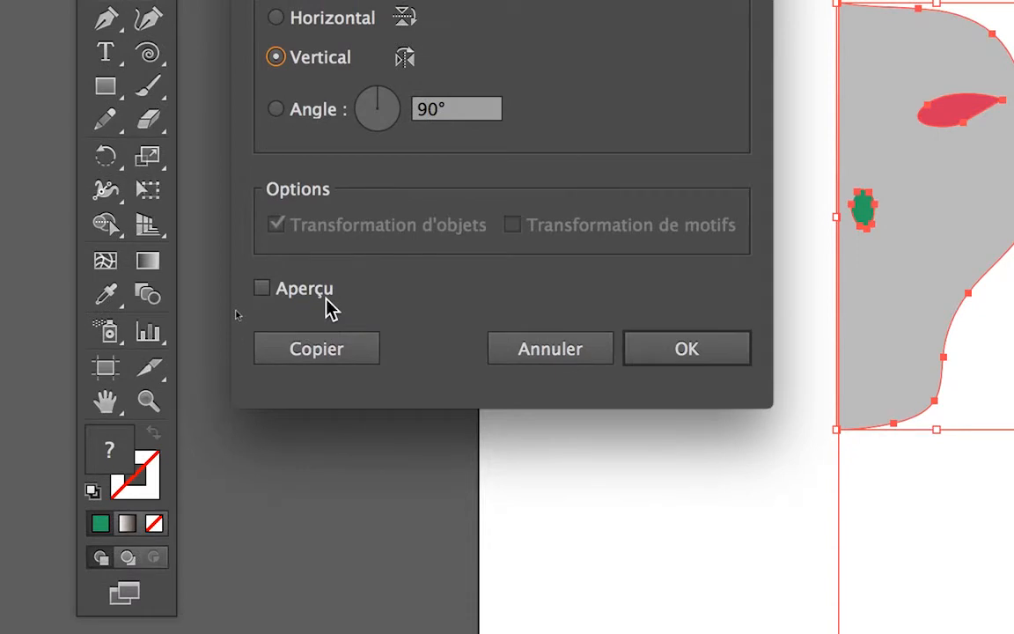
pyautogui.click(325, 299)
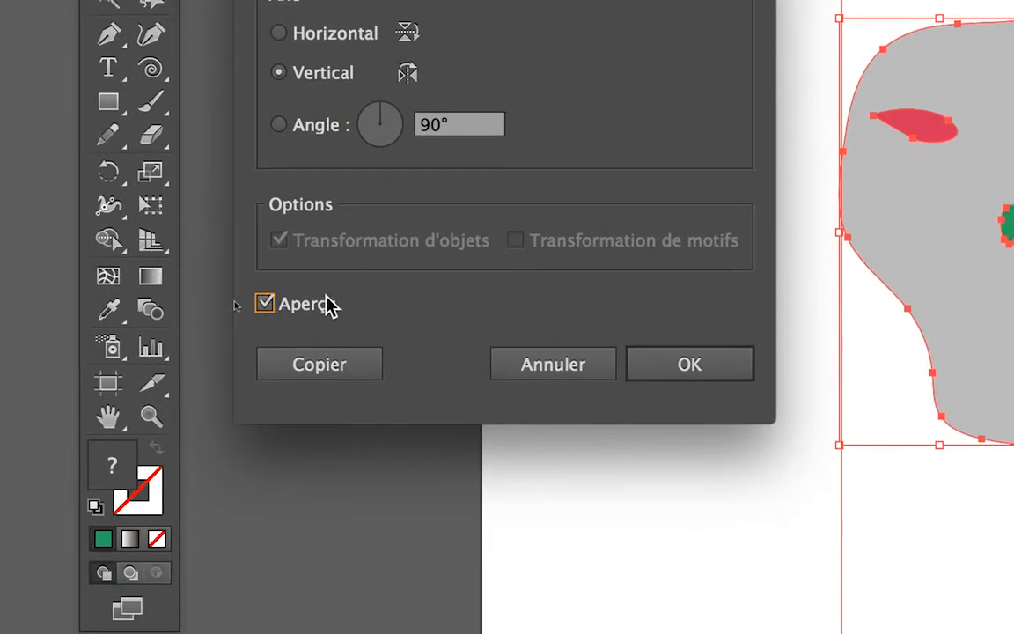
pyautogui.click(327, 304)
pyautogui.click(327, 305)
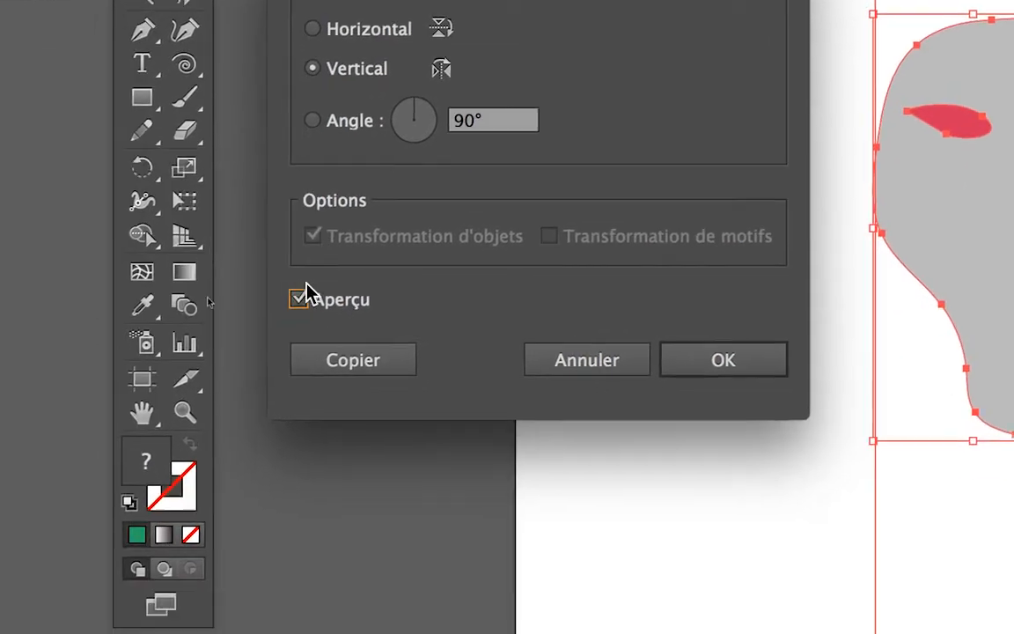
pyautogui.click(239, 437)
pyautogui.click(237, 438)
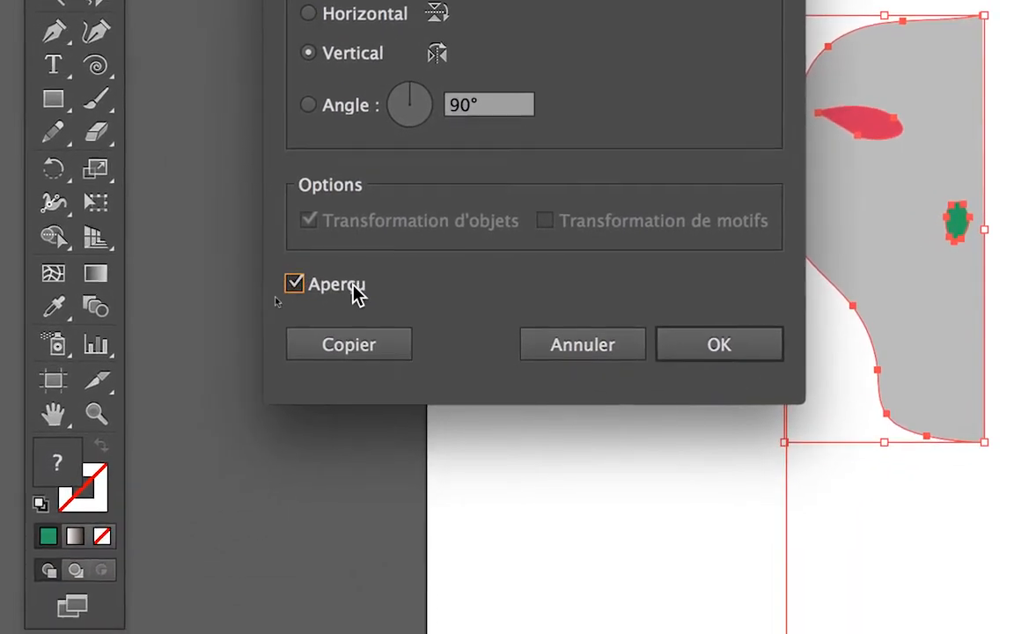
pyautogui.click(355, 294)
pyautogui.click(356, 294)
pyautogui.click(349, 344)
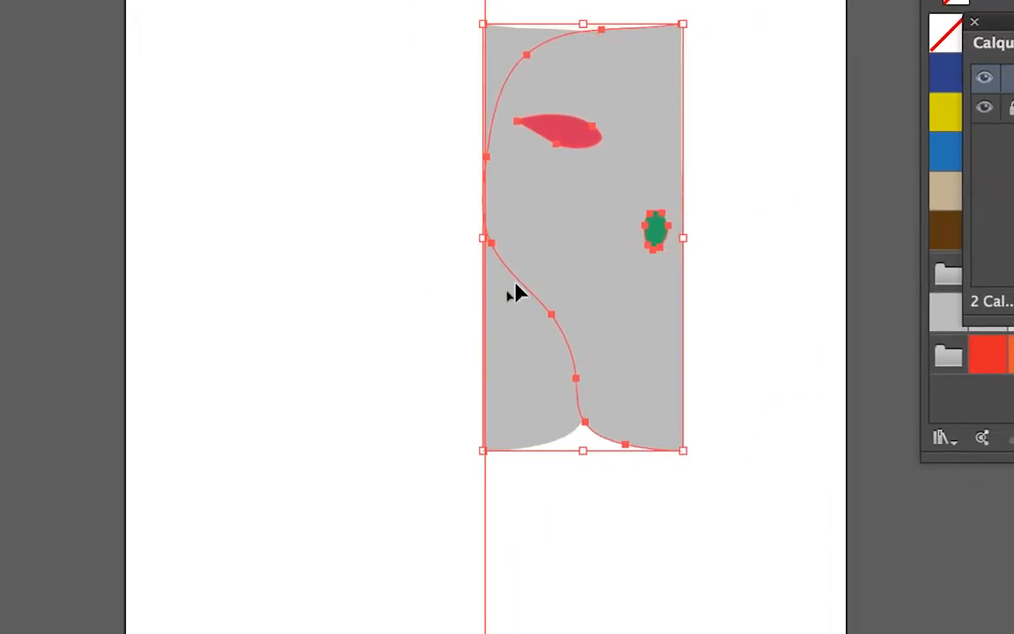
# Move the mirrored half-face to the other side of the guide, level with the original and touching it along the centre line.
pyautogui.moveTo(517, 294); pyautogui.dragTo(345, 306)
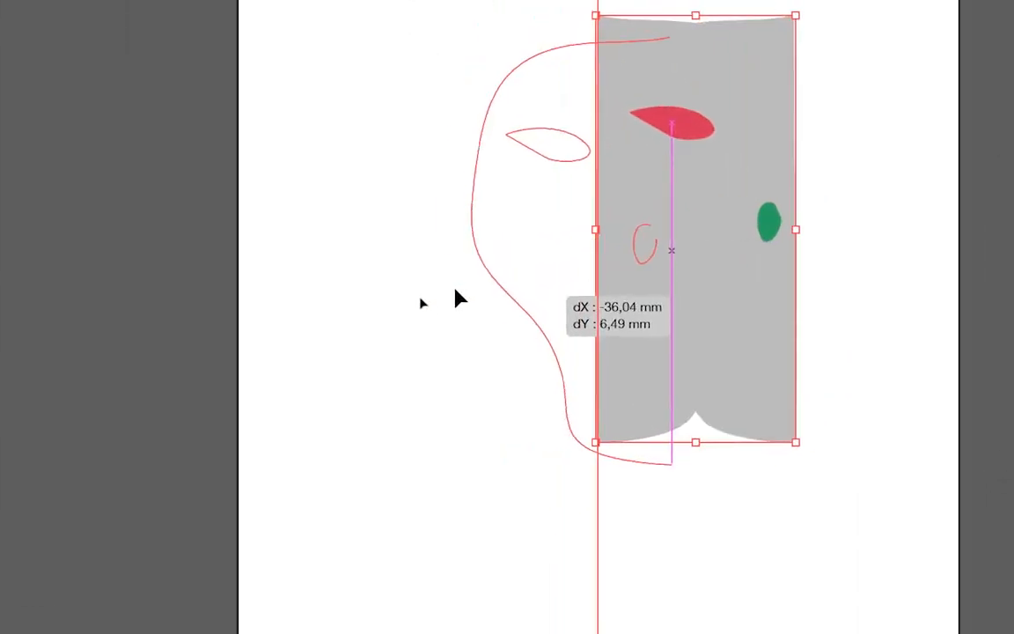
pyautogui.moveTo(456, 291); pyautogui.dragTo(446, 281)
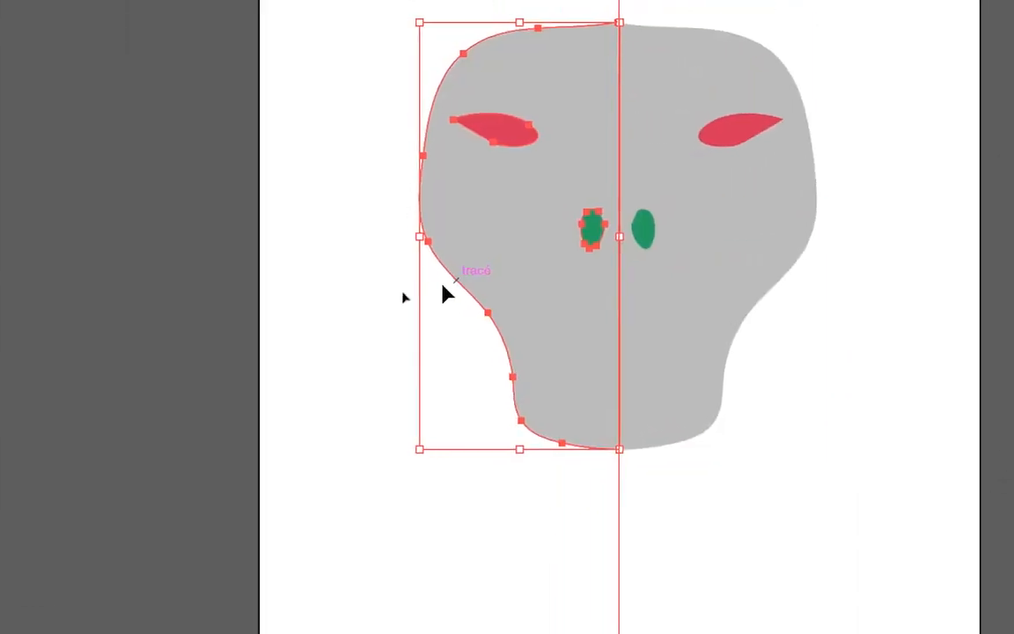
pyautogui.click(388, 282)
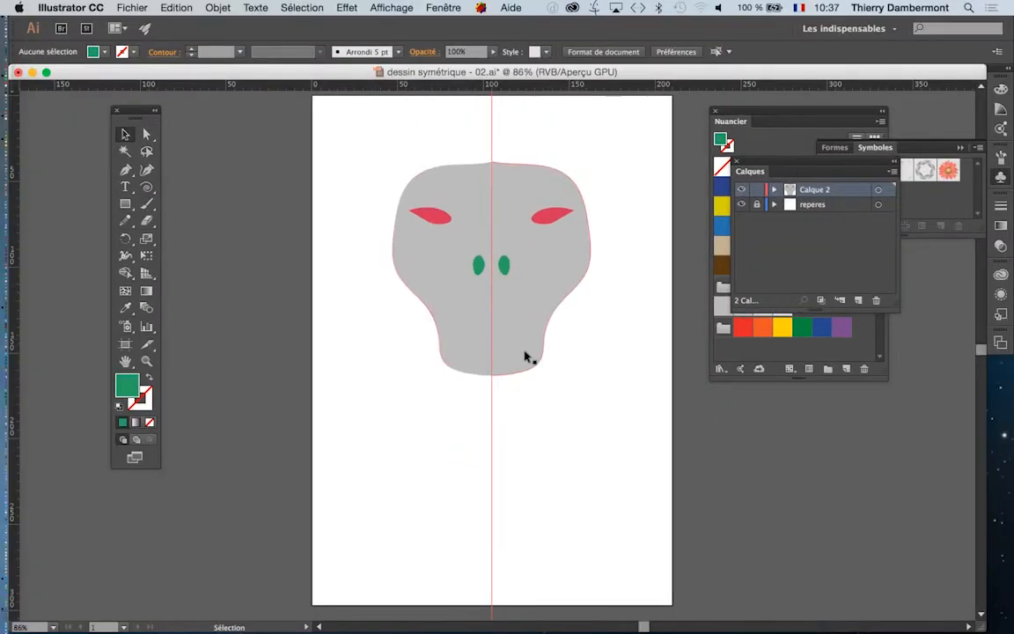
# Select both halves of the face and move them straight down along the guide to free space above the head.
pyautogui.moveTo(577, 357); pyautogui.dragTo(445, 381)
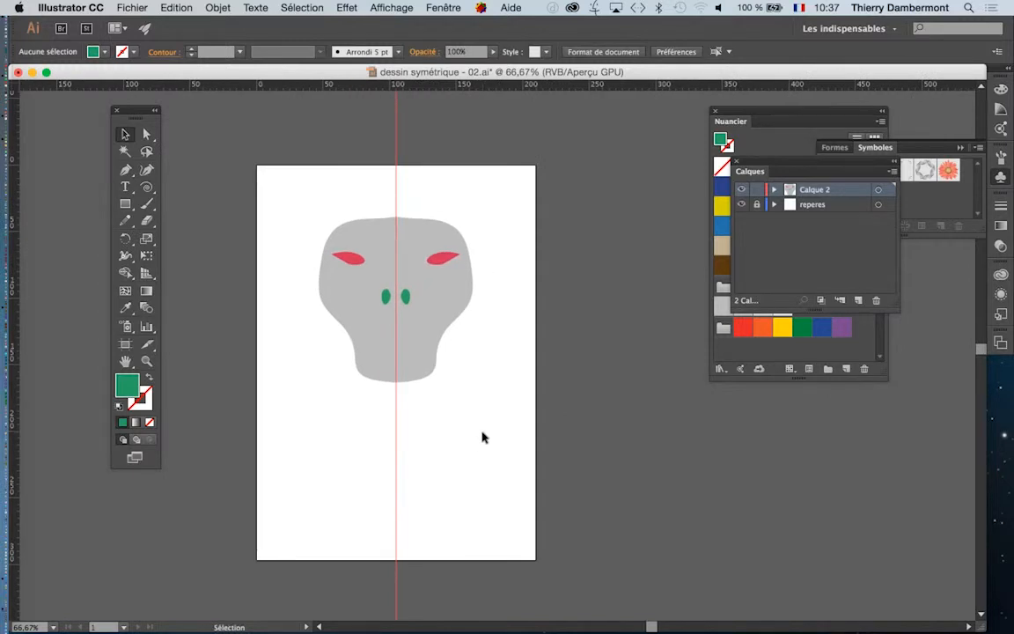
pyautogui.scroll(1, 416, 235)
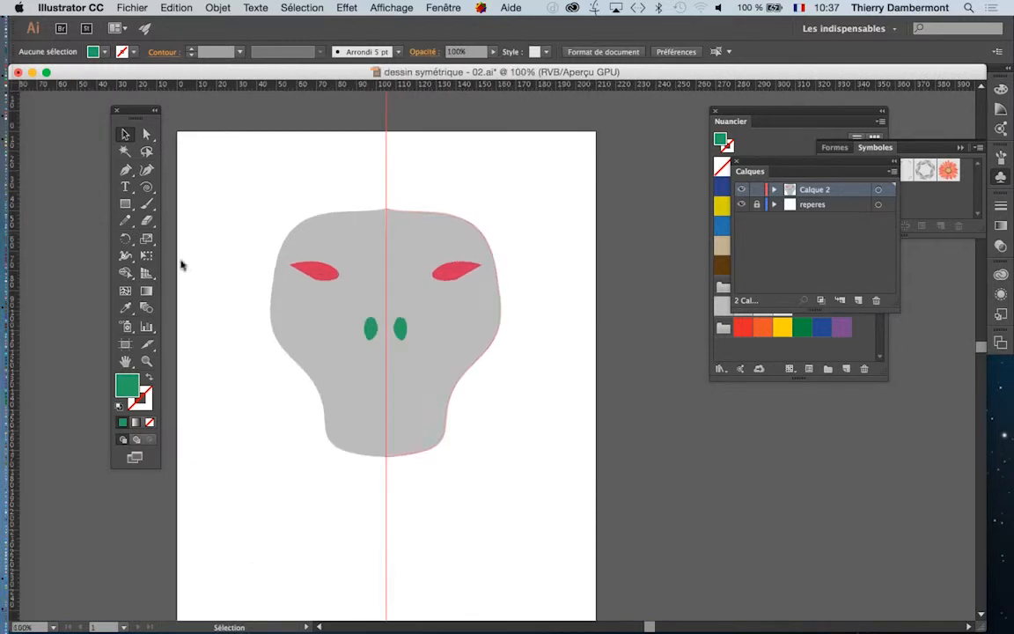
pyautogui.moveTo(292, 182); pyautogui.dragTo(516, 475)
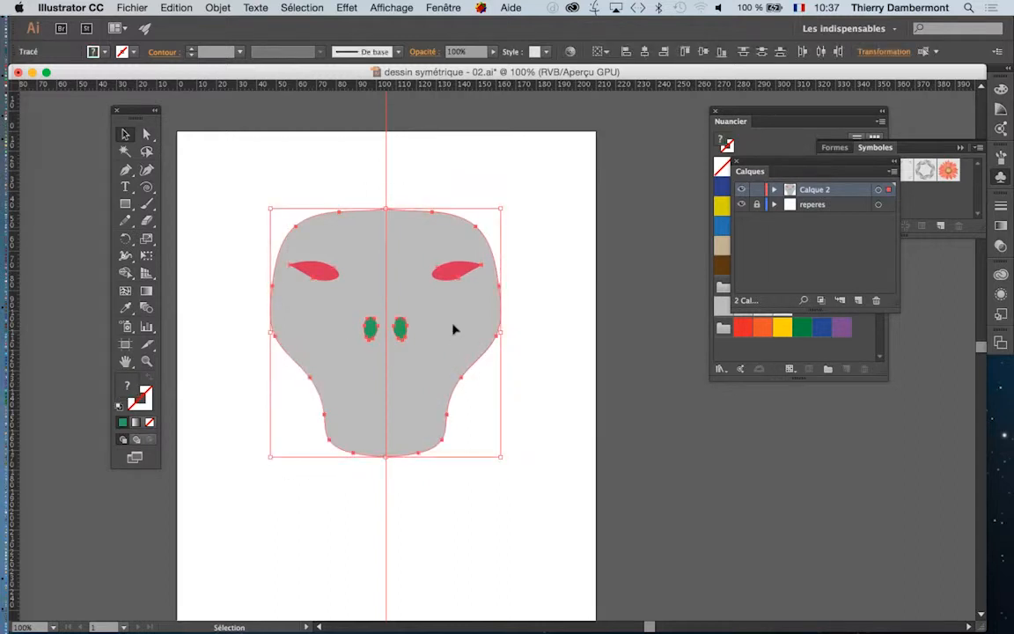
pyautogui.moveTo(482, 354); pyautogui.dragTo(478, 475)
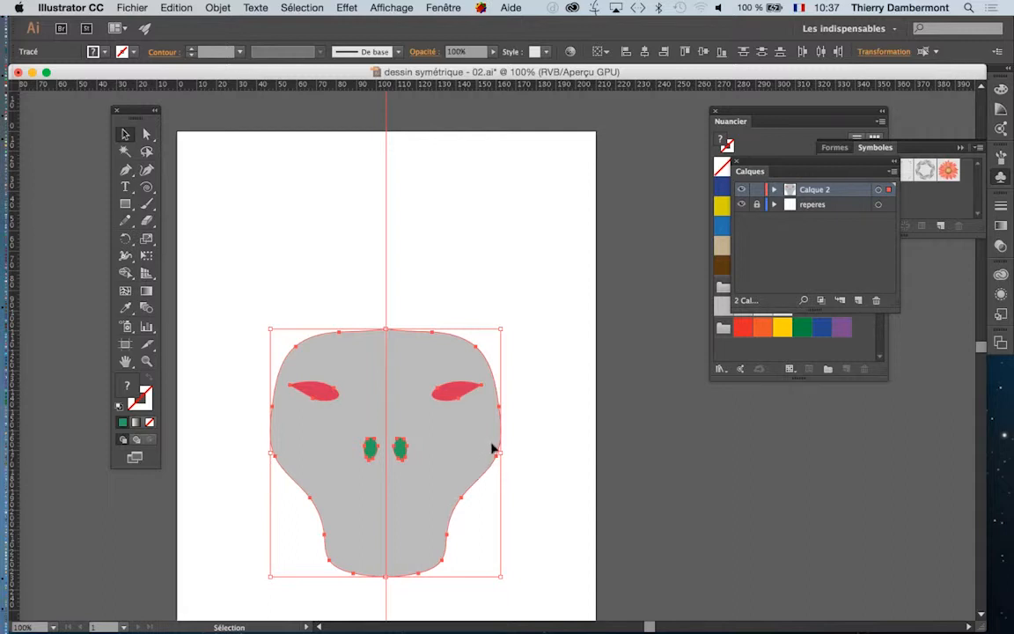
pyautogui.click(546, 457)
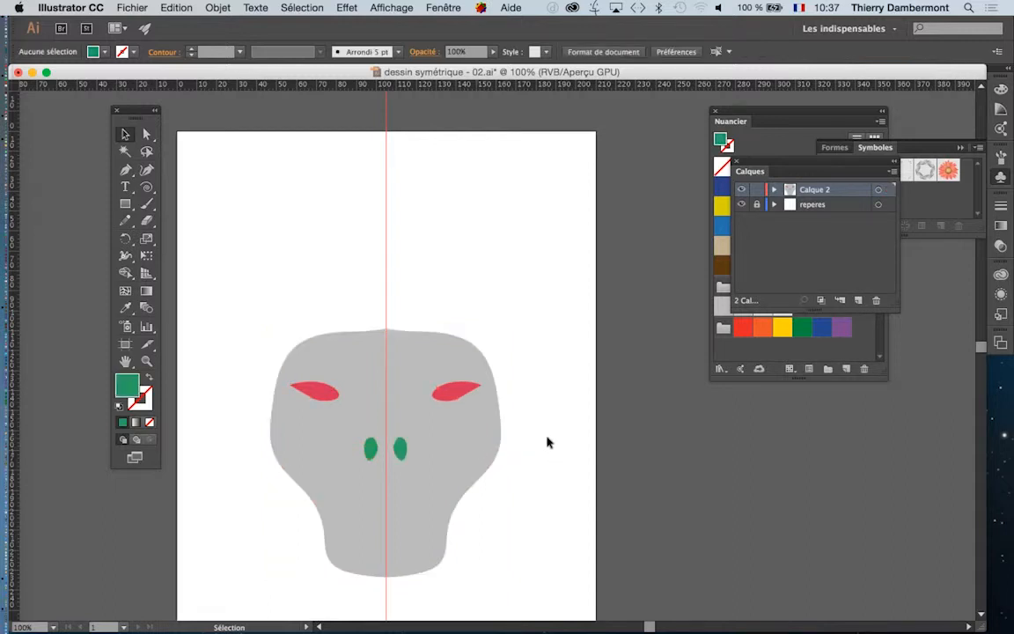
# Draw a pointed ear about 50 mm wide and 80 mm tall above the head's right half with the Pencil tool and fill it with grey-brown.
pyautogui.click(125, 220)
pyautogui.moveTo(459, 328)
pyautogui.mouseDown()
pyautogui.moveTo(471, 198)
pyautogui.moveTo(485, 173)
pyautogui.moveTo(554, 284)
pyautogui.moveTo(451, 327)
pyautogui.mouseUp()
pyautogui.click(125, 134)
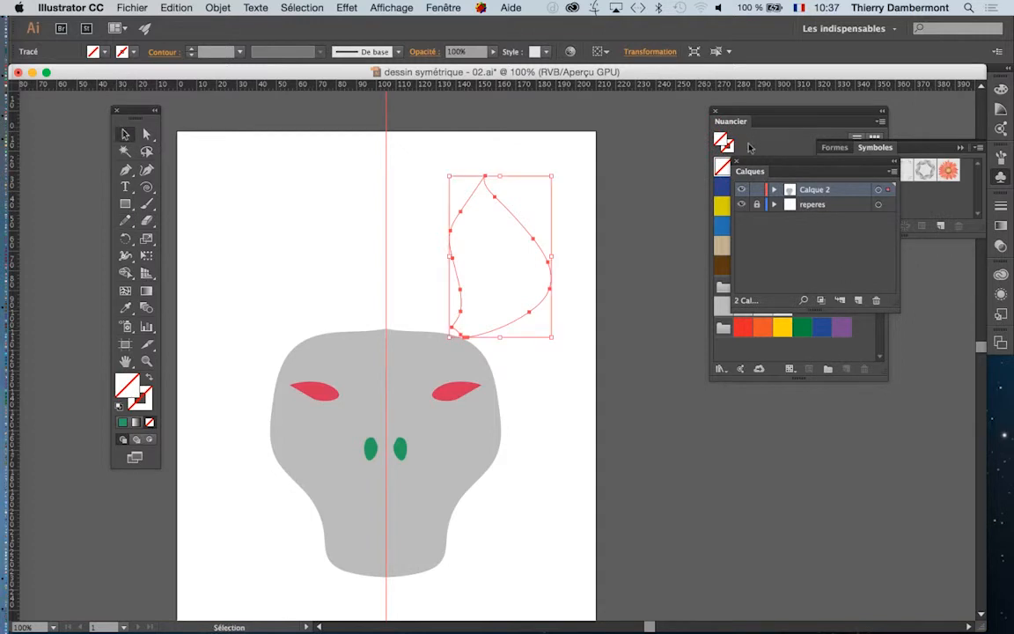
pyautogui.moveTo(749, 171)
pyautogui.mouseDown()
pyautogui.moveTo(805, 220)
pyautogui.moveTo(887, 390)
pyautogui.mouseUp()
pyautogui.click(742, 248)
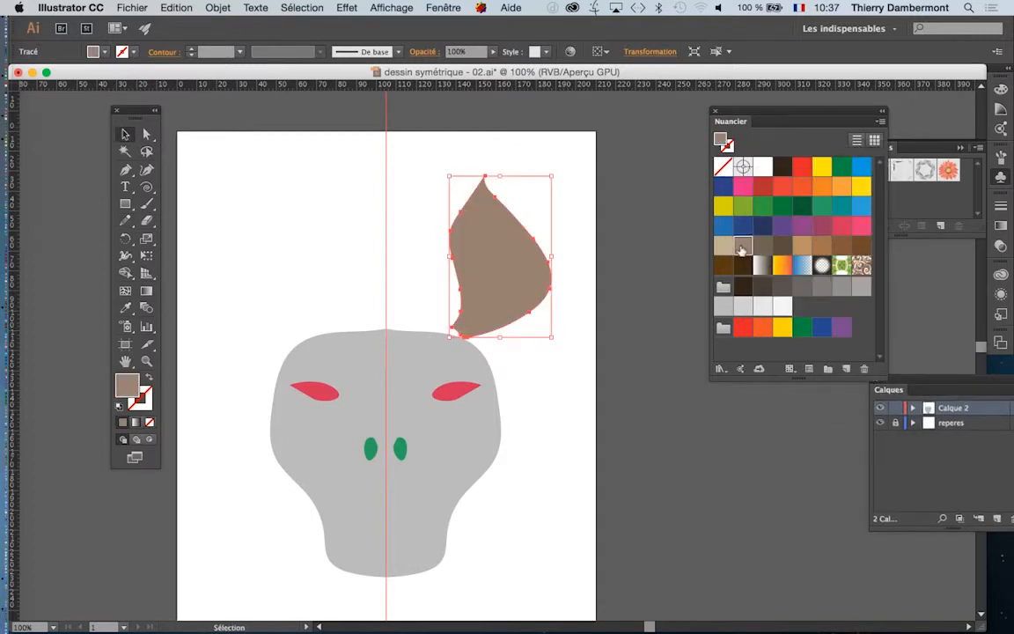
# Create a vertical-axis reflected copy of the ear and place it level above the head's left half.
pyautogui.click(218, 7)
pyautogui.moveTo(248, 25)
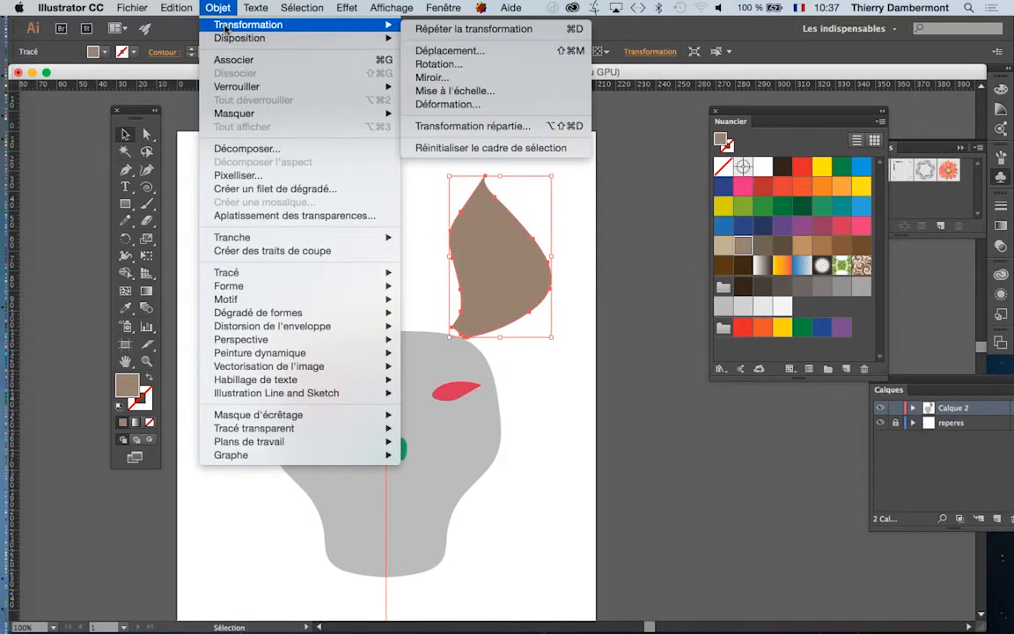
pyautogui.click(444, 78)
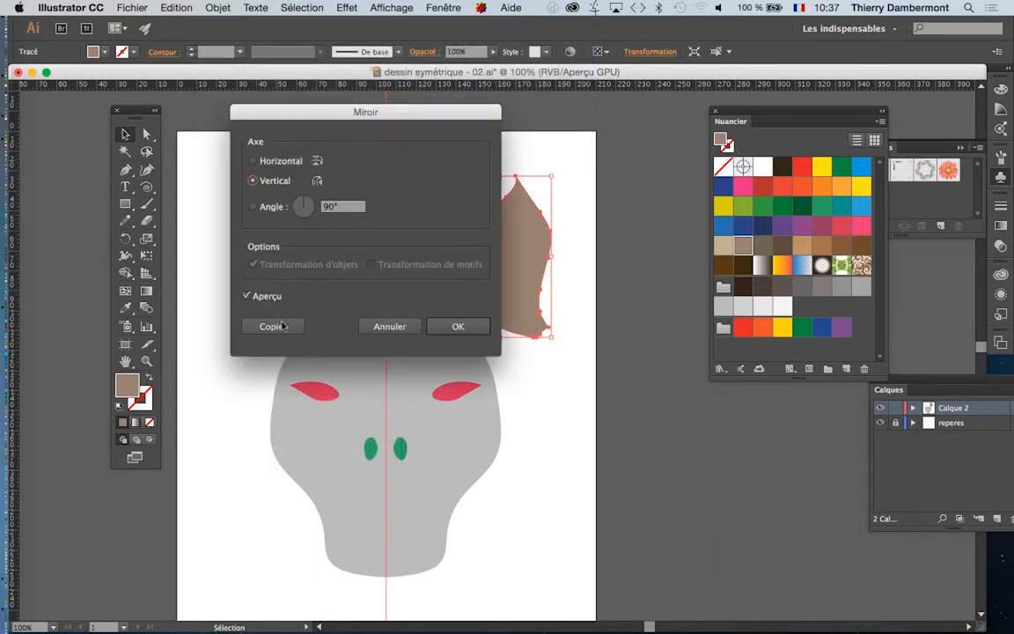
pyautogui.click(273, 325)
pyautogui.moveTo(507, 281); pyautogui.dragTo(282, 278)
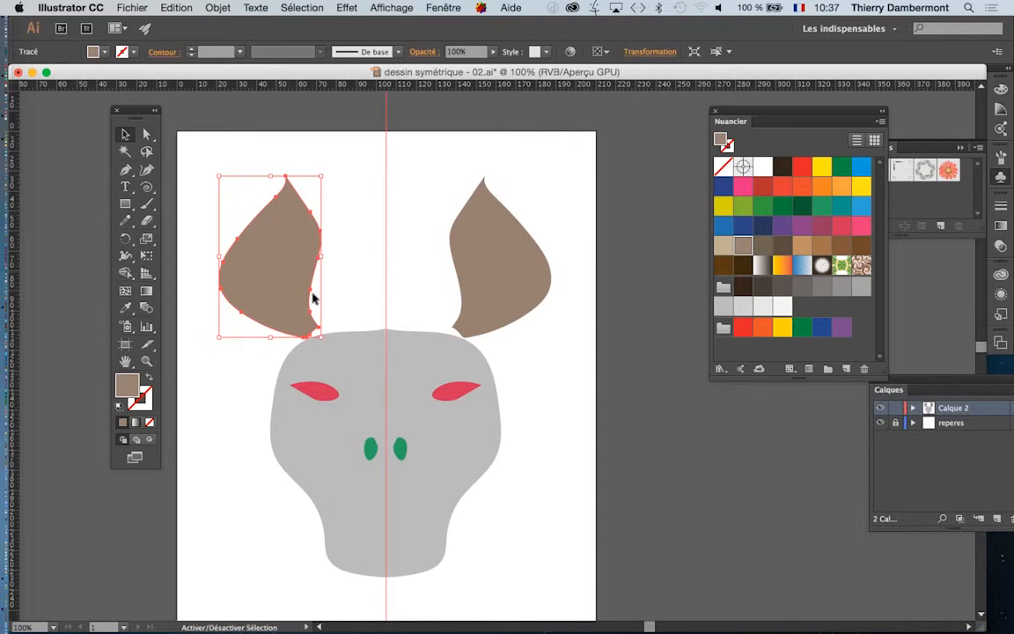
pyautogui.click(576, 438)
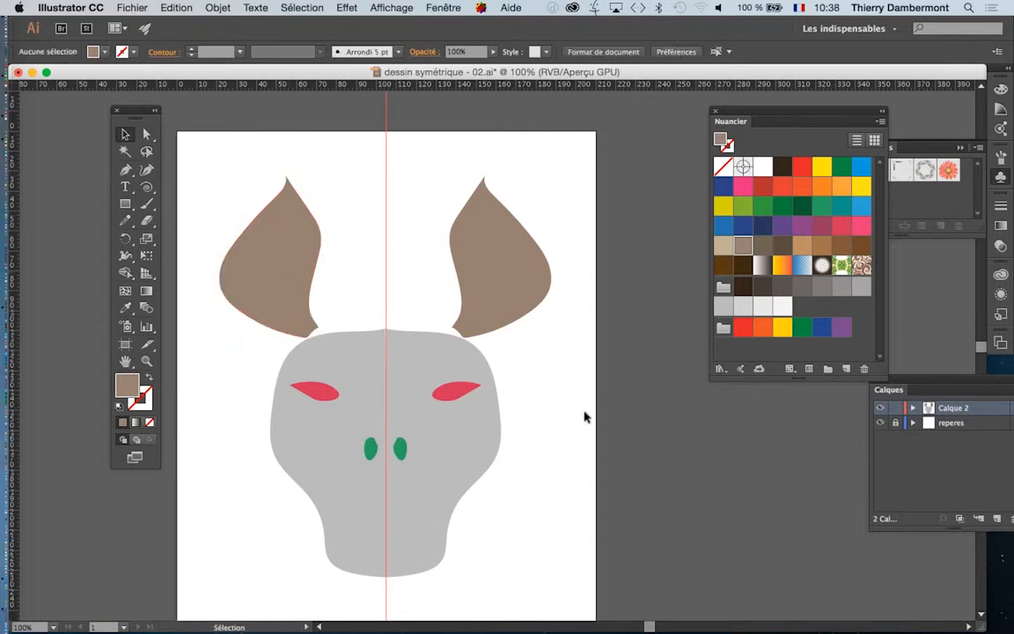
# Save the drawing as a new version named "dessin symétrique - 03.ai" with the default options.
pyautogui.click(134, 8)
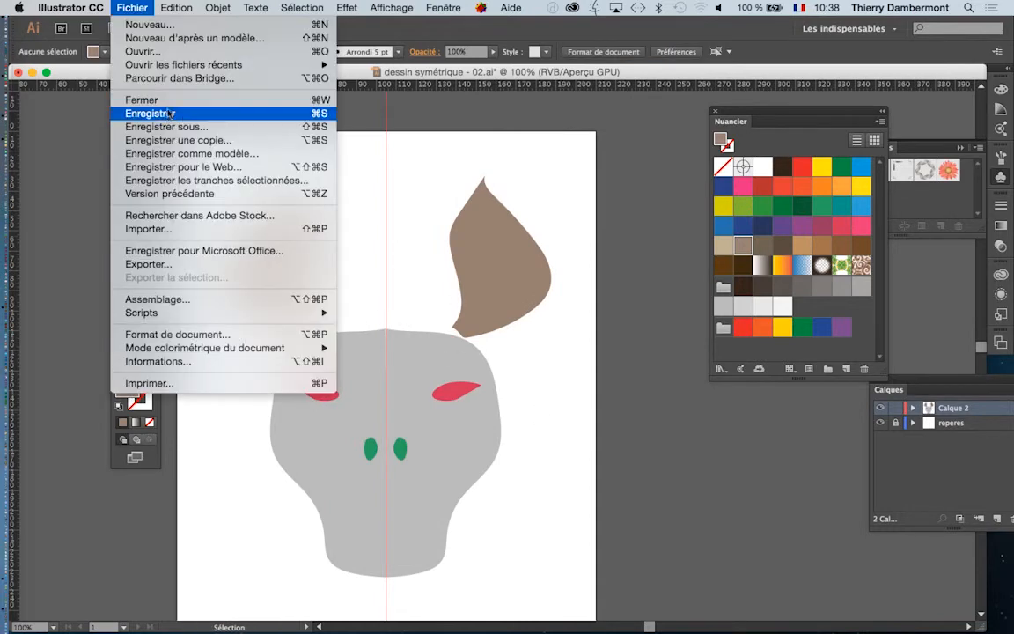
pyautogui.click(154, 127)
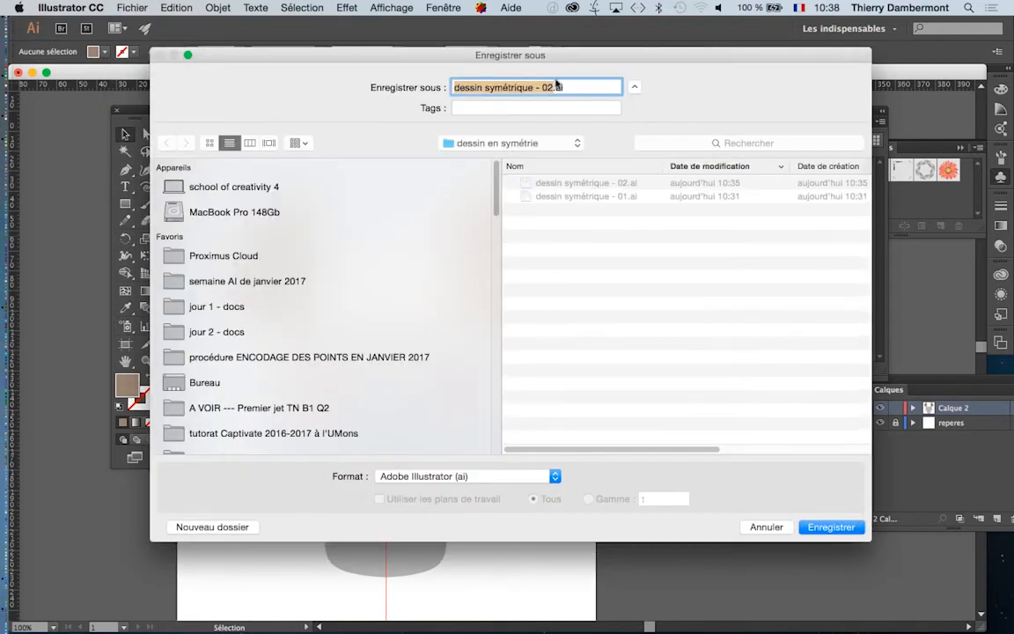
pyautogui.click(552, 87)
pyautogui.press('BackSpace')
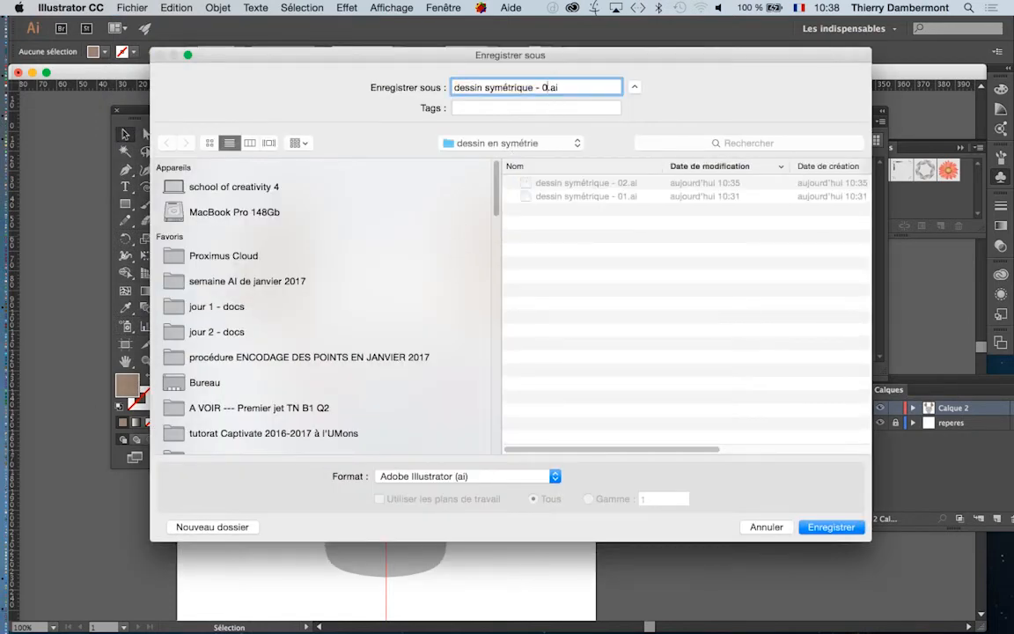
pyautogui.write('3')
pyautogui.click(836, 526)
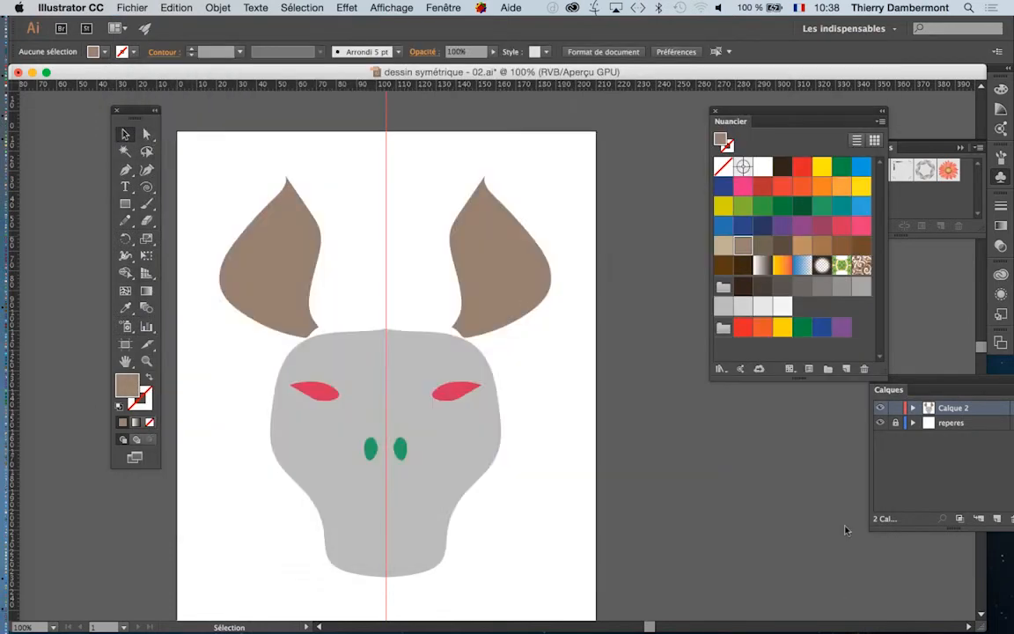
pyautogui.click(572, 519)
# Select the whole face with both ears and delete it, keeping only the locked central guide.
pyautogui.moveTo(179, 148)
pyautogui.mouseDown()
pyautogui.moveTo(344, 314)
pyautogui.moveTo(540, 559)
pyautogui.mouseUp()
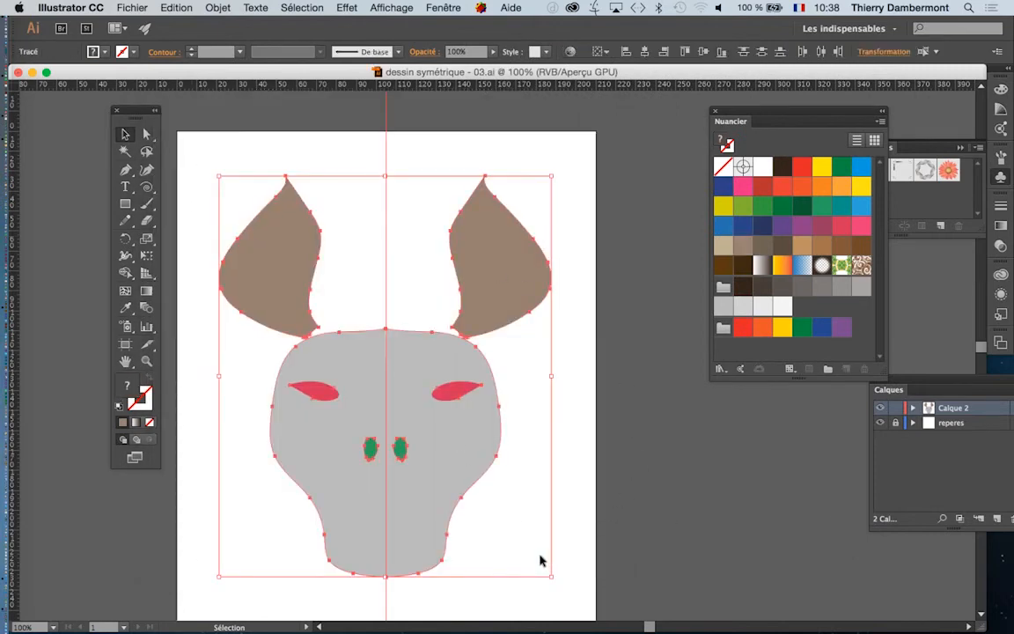
pyautogui.press('Delete')
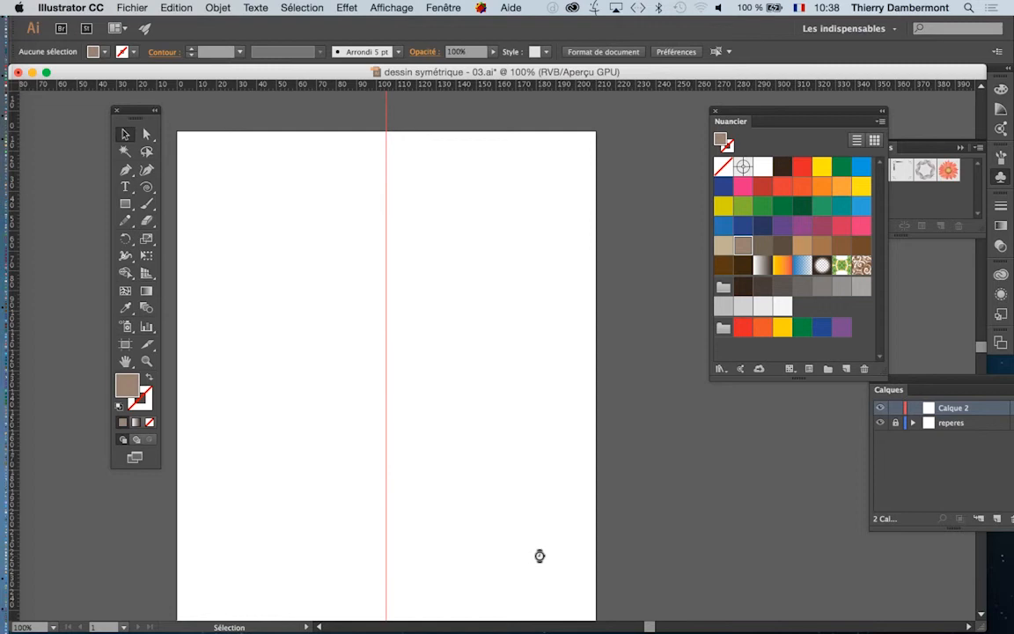